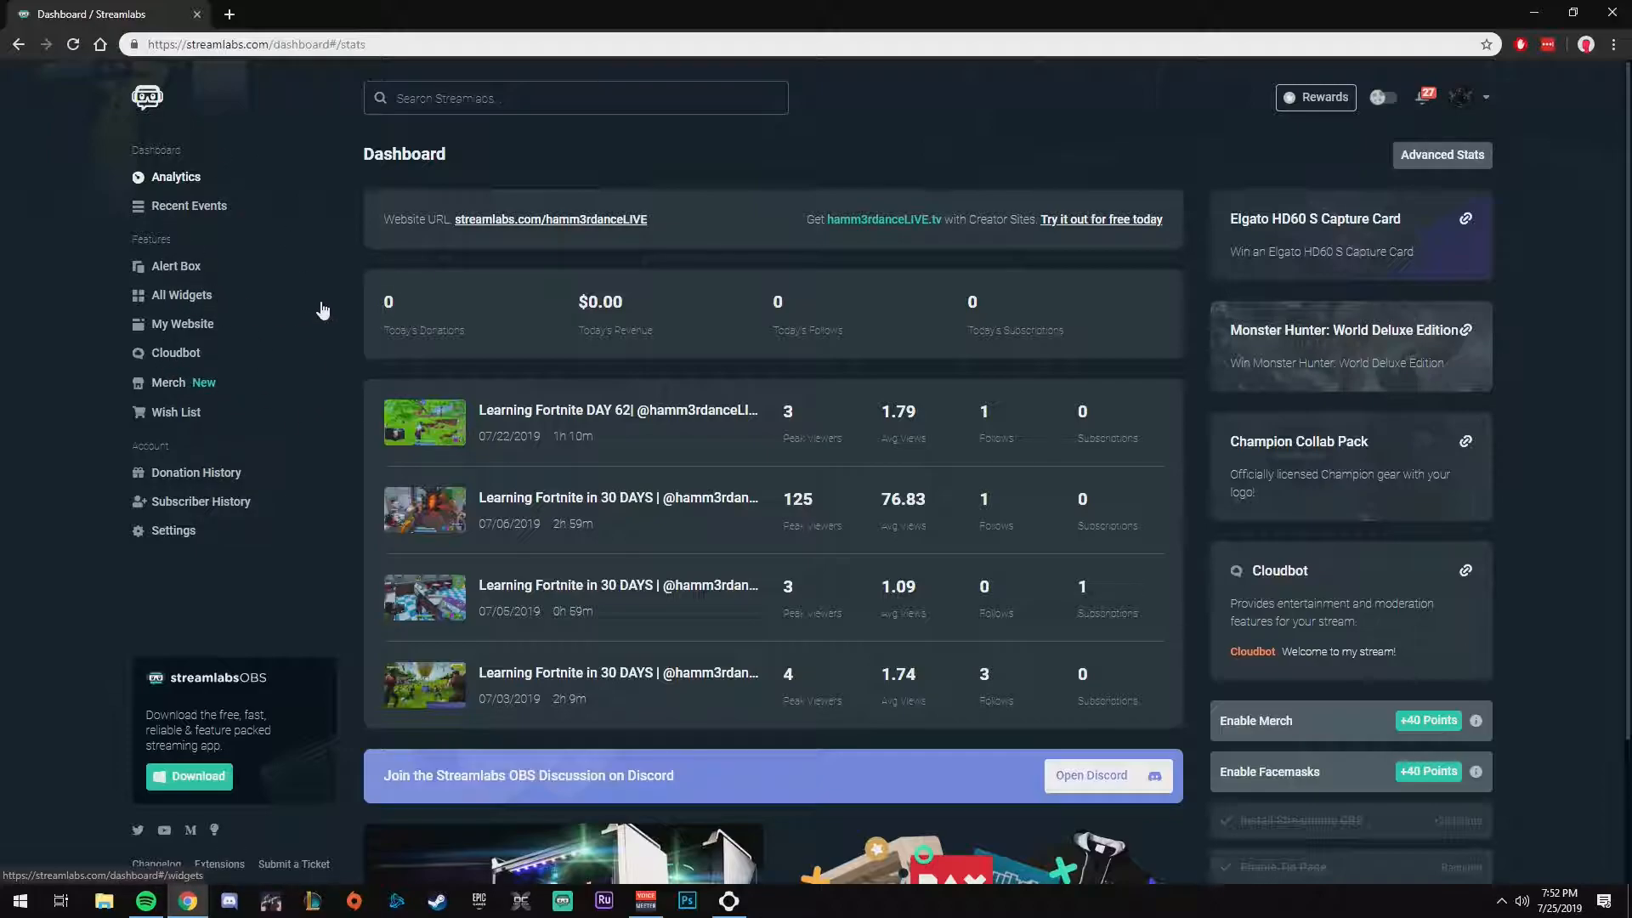
Step: Open the Alert Box page and go to its alert type settings
{"action": "left_click", "coordinate": [173, 269]}
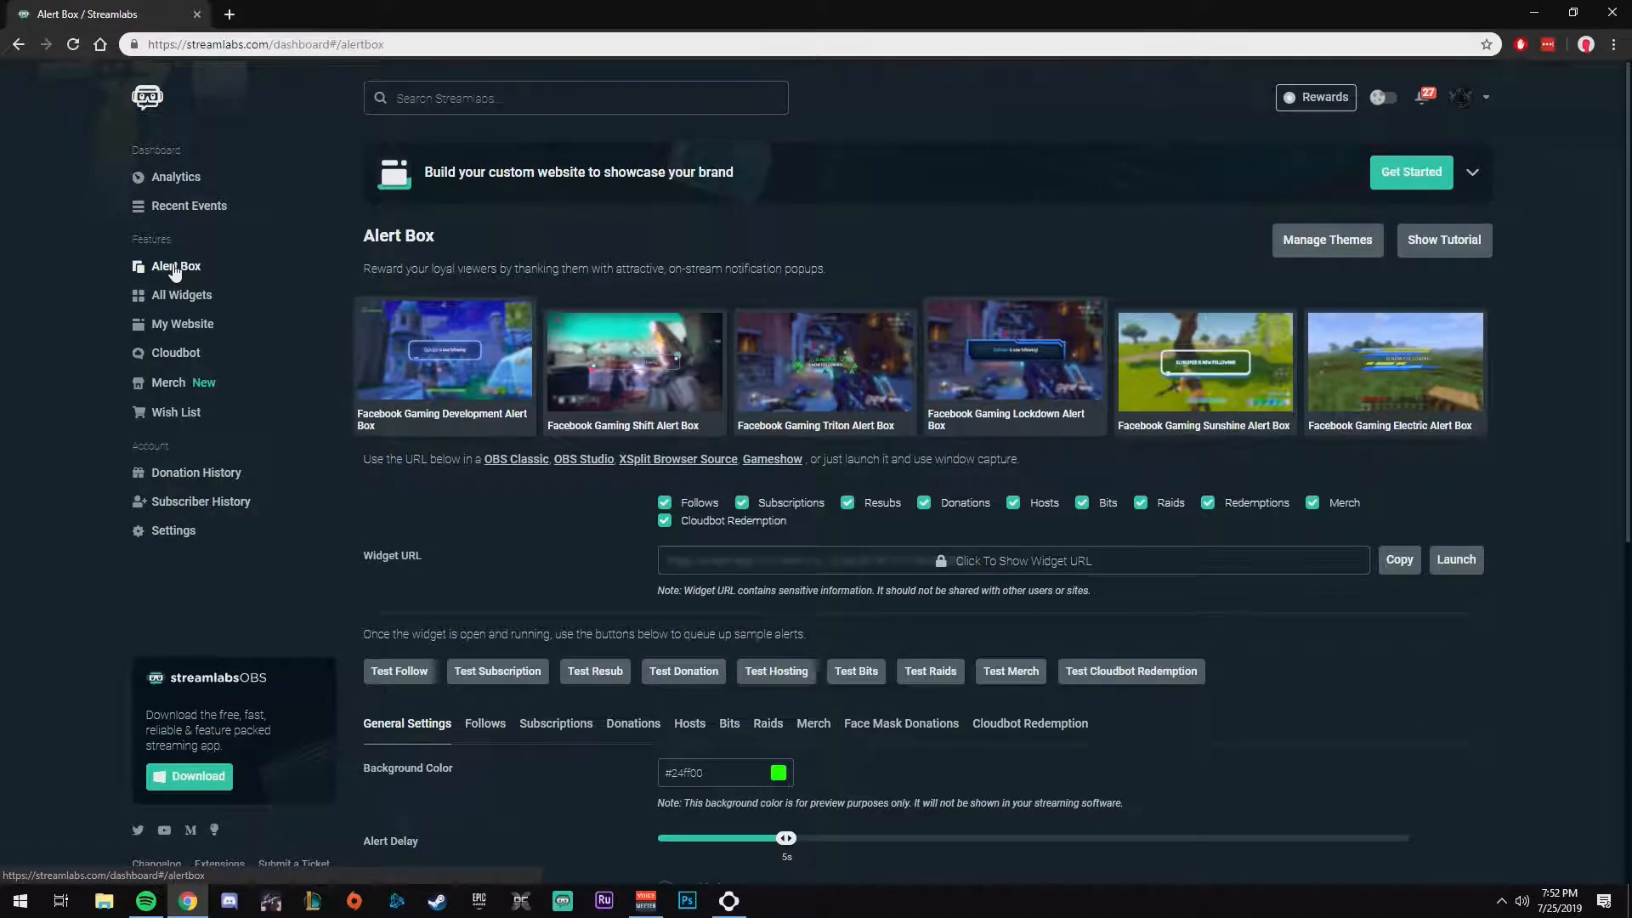
{"action": "scroll", "coordinate": [604, 504], "scroll_direction": "down", "scroll_amount": 2}
{"action": "scroll", "coordinate": [839, 552], "scroll_direction": "down", "scroll_amount": 1}
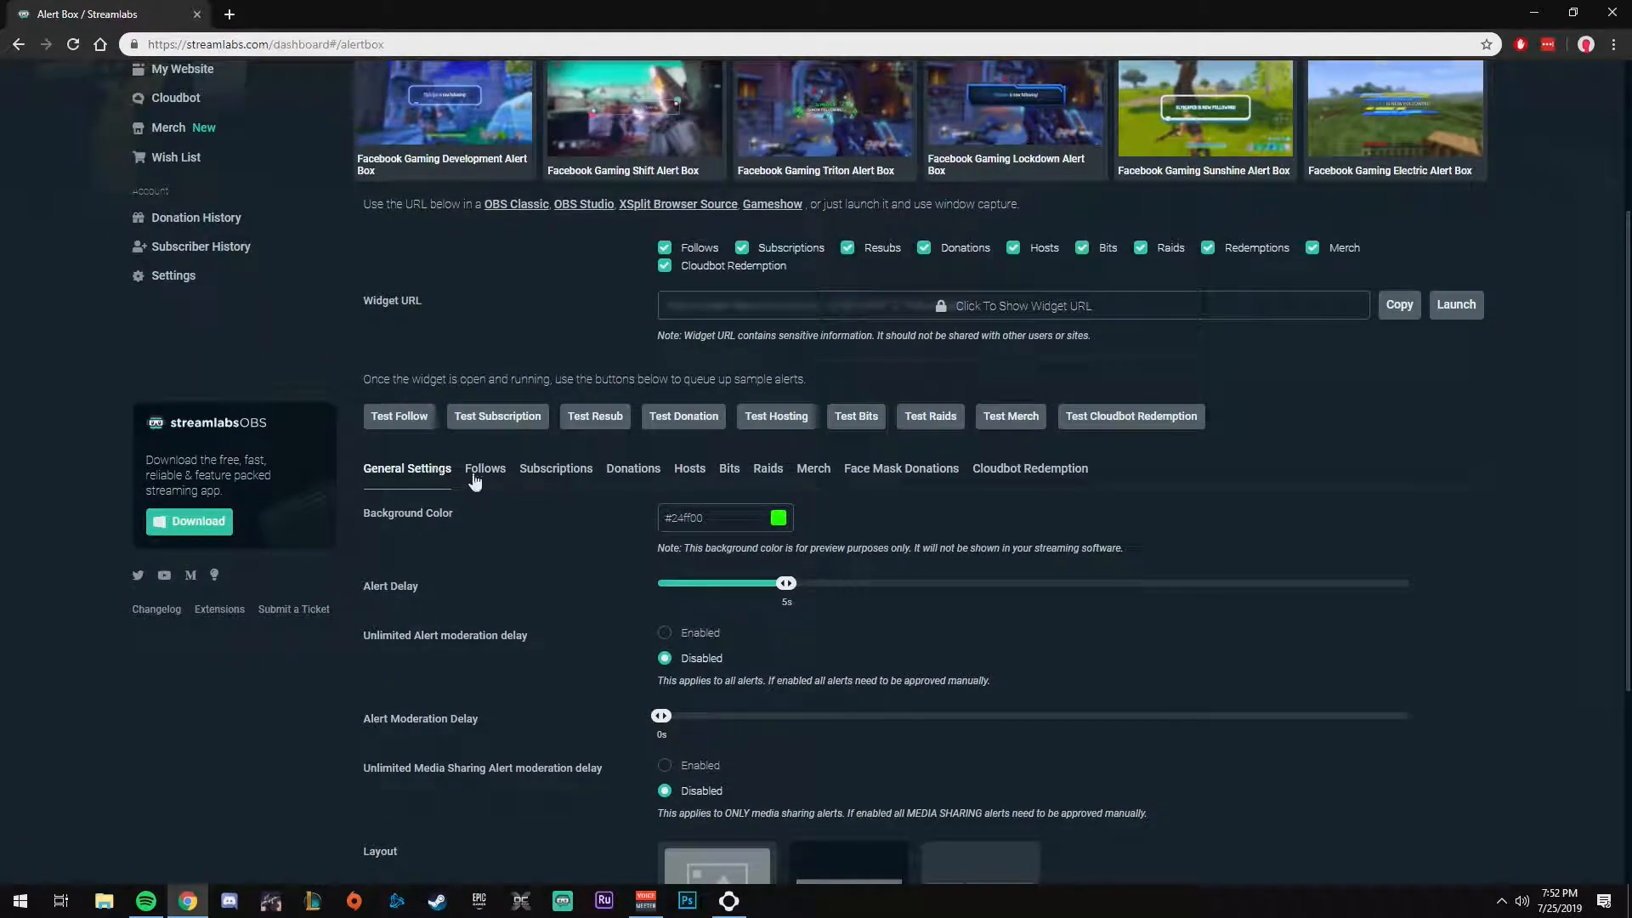
Step: Look through the settings of each alert type from Follows, Subscriptions and Donations to Hosts, Bits, Raids and Merch
{"action": "left_click", "coordinate": [484, 470]}
{"action": "left_click", "coordinate": [554, 470]}
{"action": "left_click", "coordinate": [633, 470]}
{"action": "left_click", "coordinate": [680, 471]}
{"action": "left_click", "coordinate": [729, 470]}
{"action": "left_click", "coordinate": [768, 470]}
{"action": "left_click", "coordinate": [813, 470]}
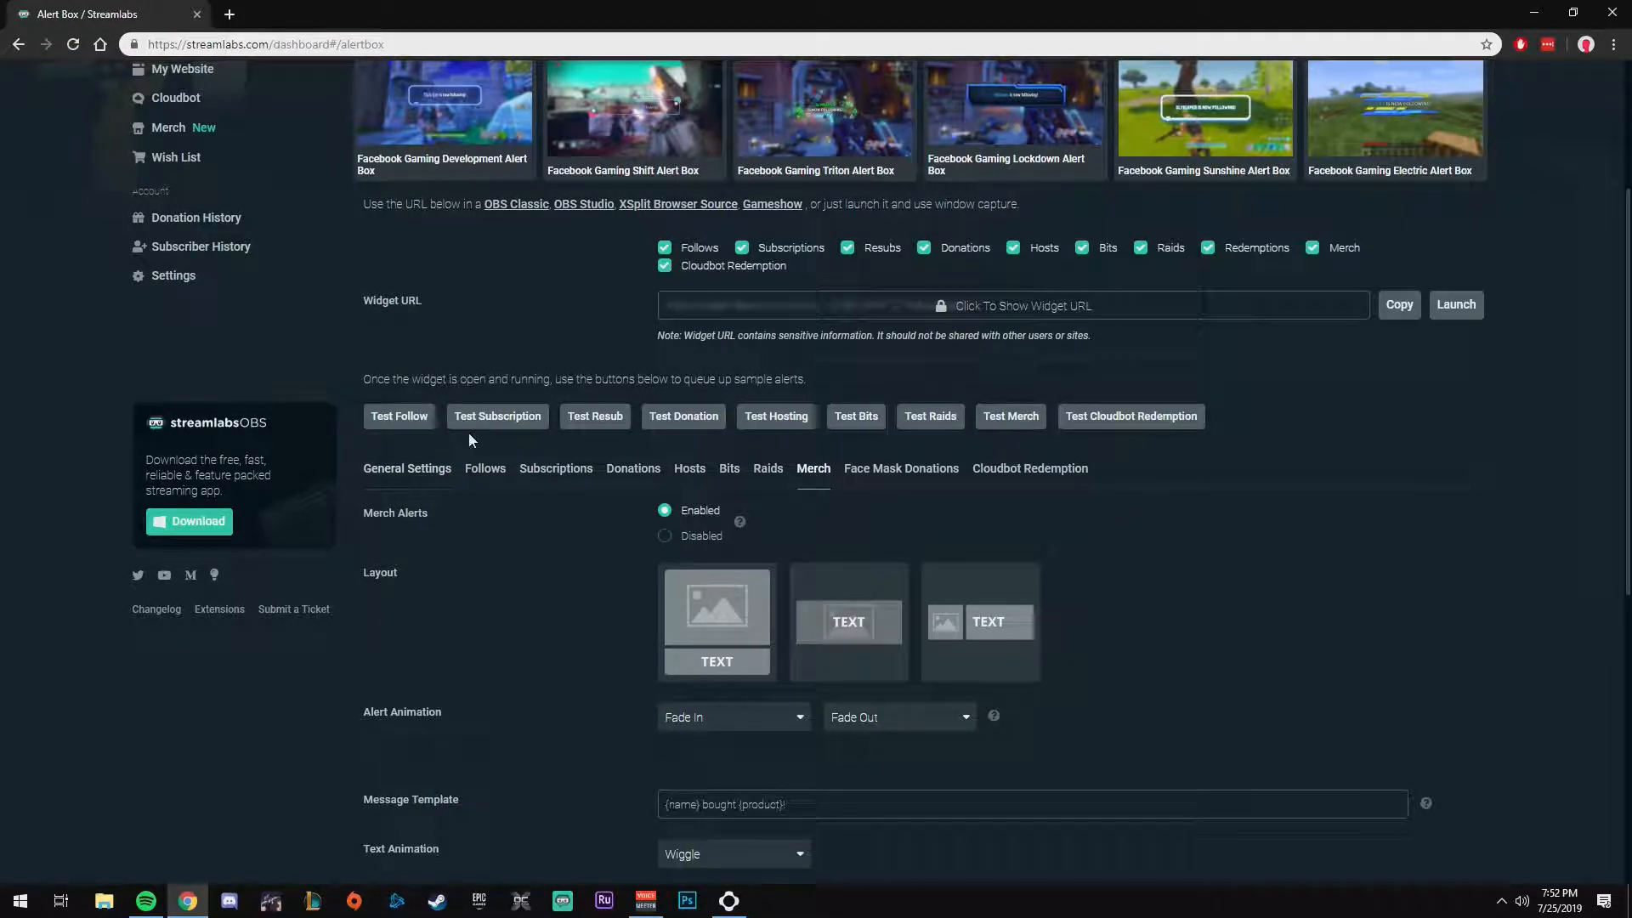
Step: Show the Follows alert settings and review the layouts and the available entry animations
{"action": "left_click", "coordinate": [481, 466]}
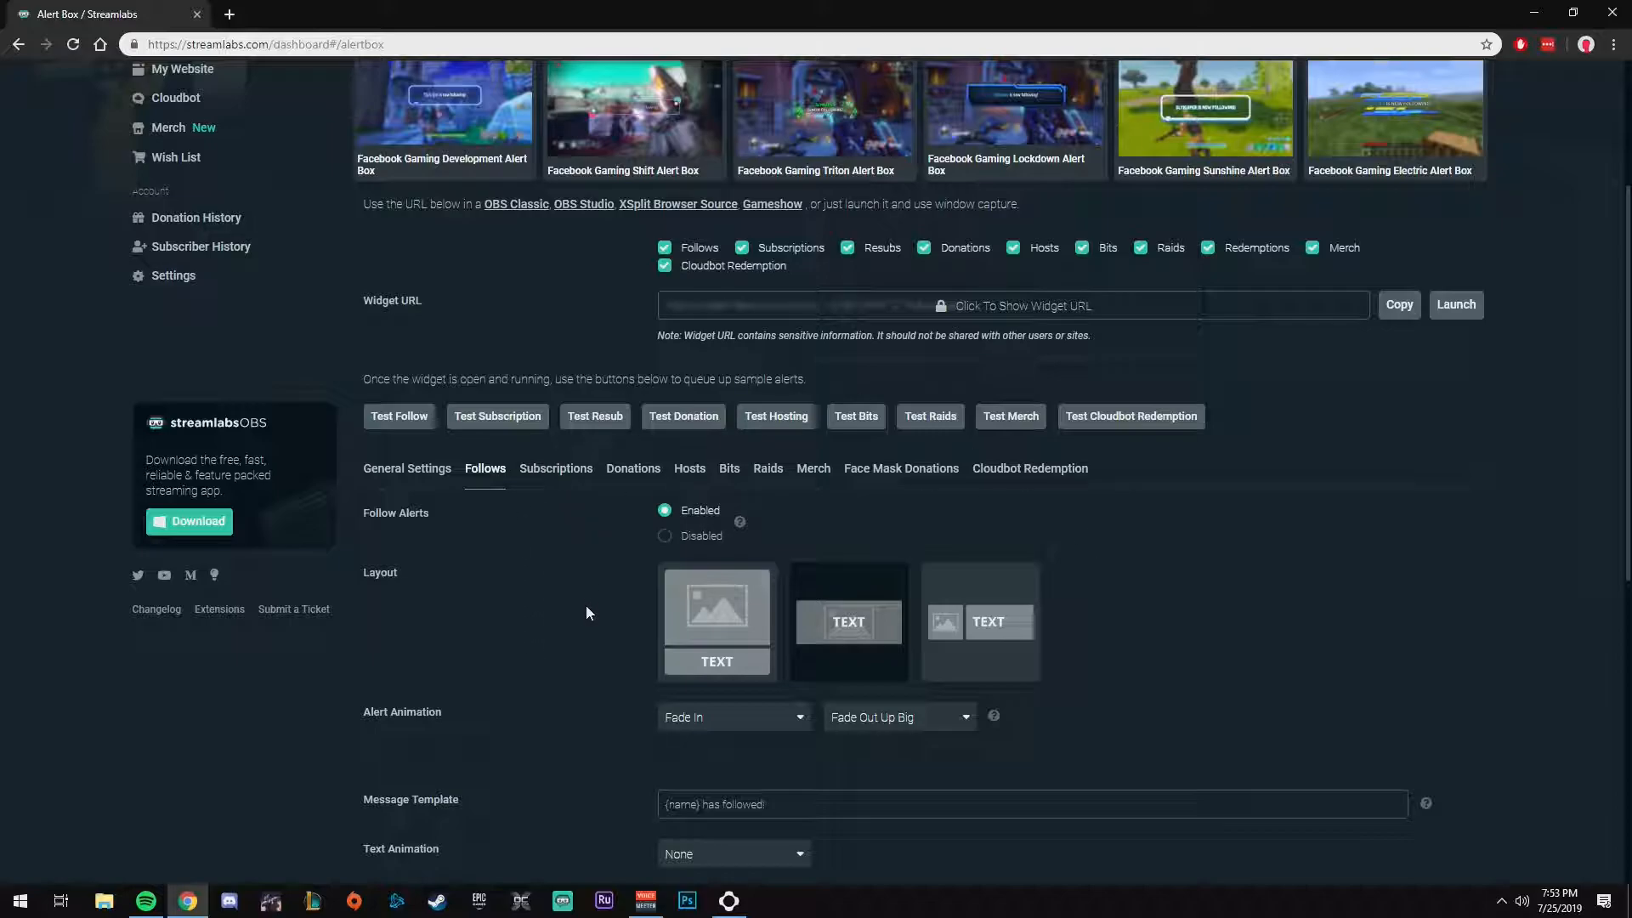
{"action": "scroll", "coordinate": [595, 514], "scroll_direction": "down", "scroll_amount": 2}
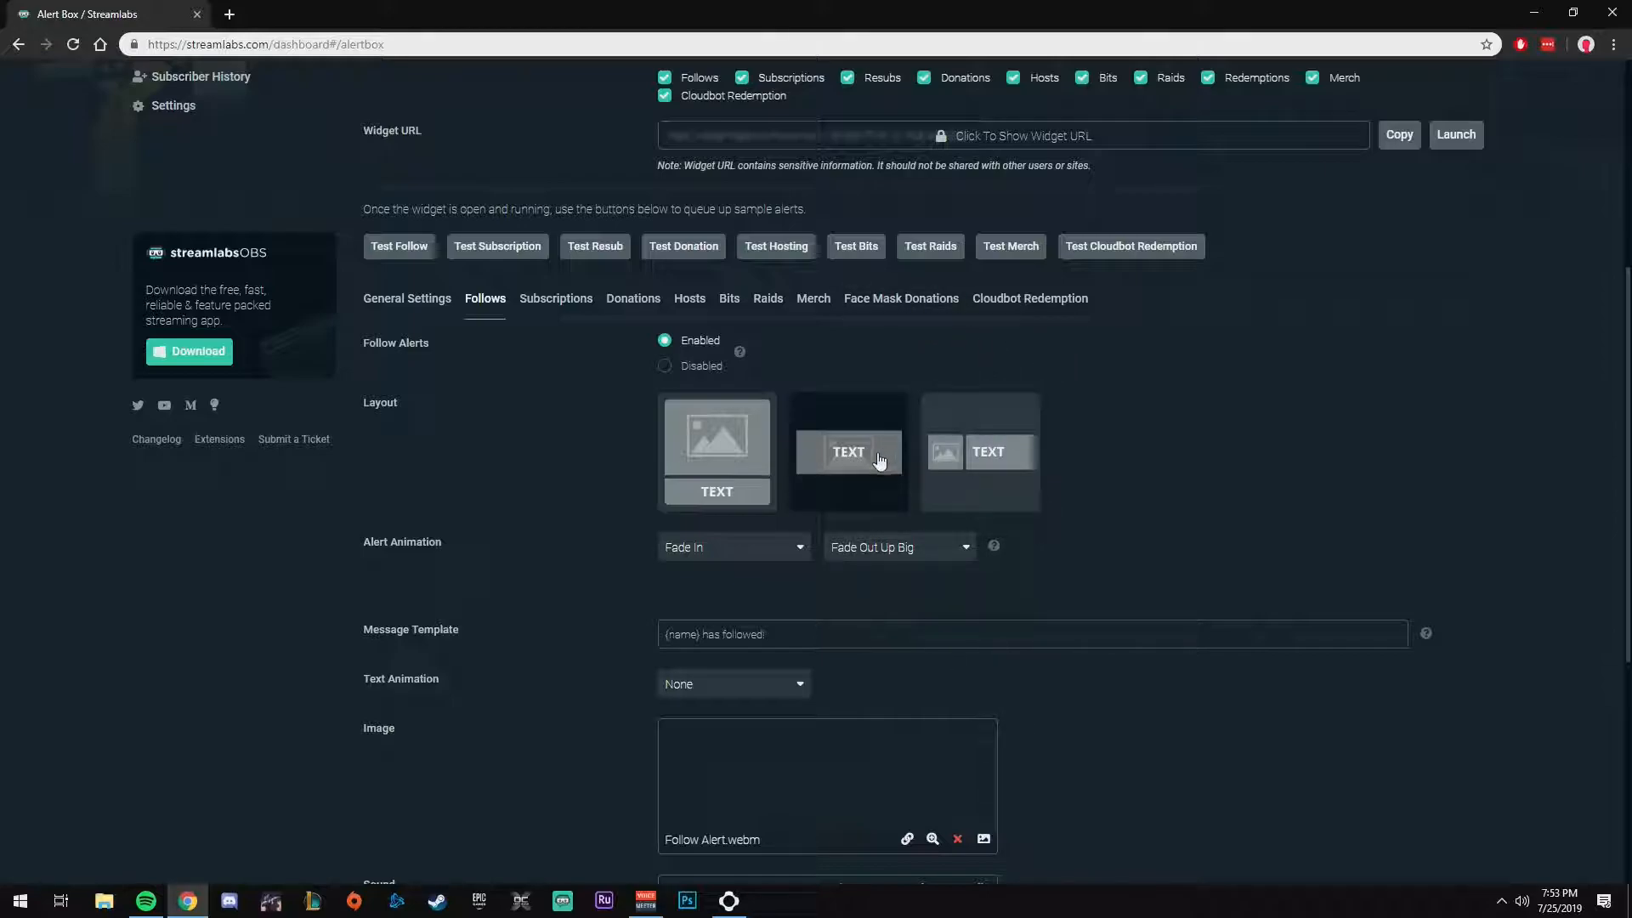
{"action": "scroll", "coordinate": [1224, 488], "scroll_direction": "down", "scroll_amount": 2}
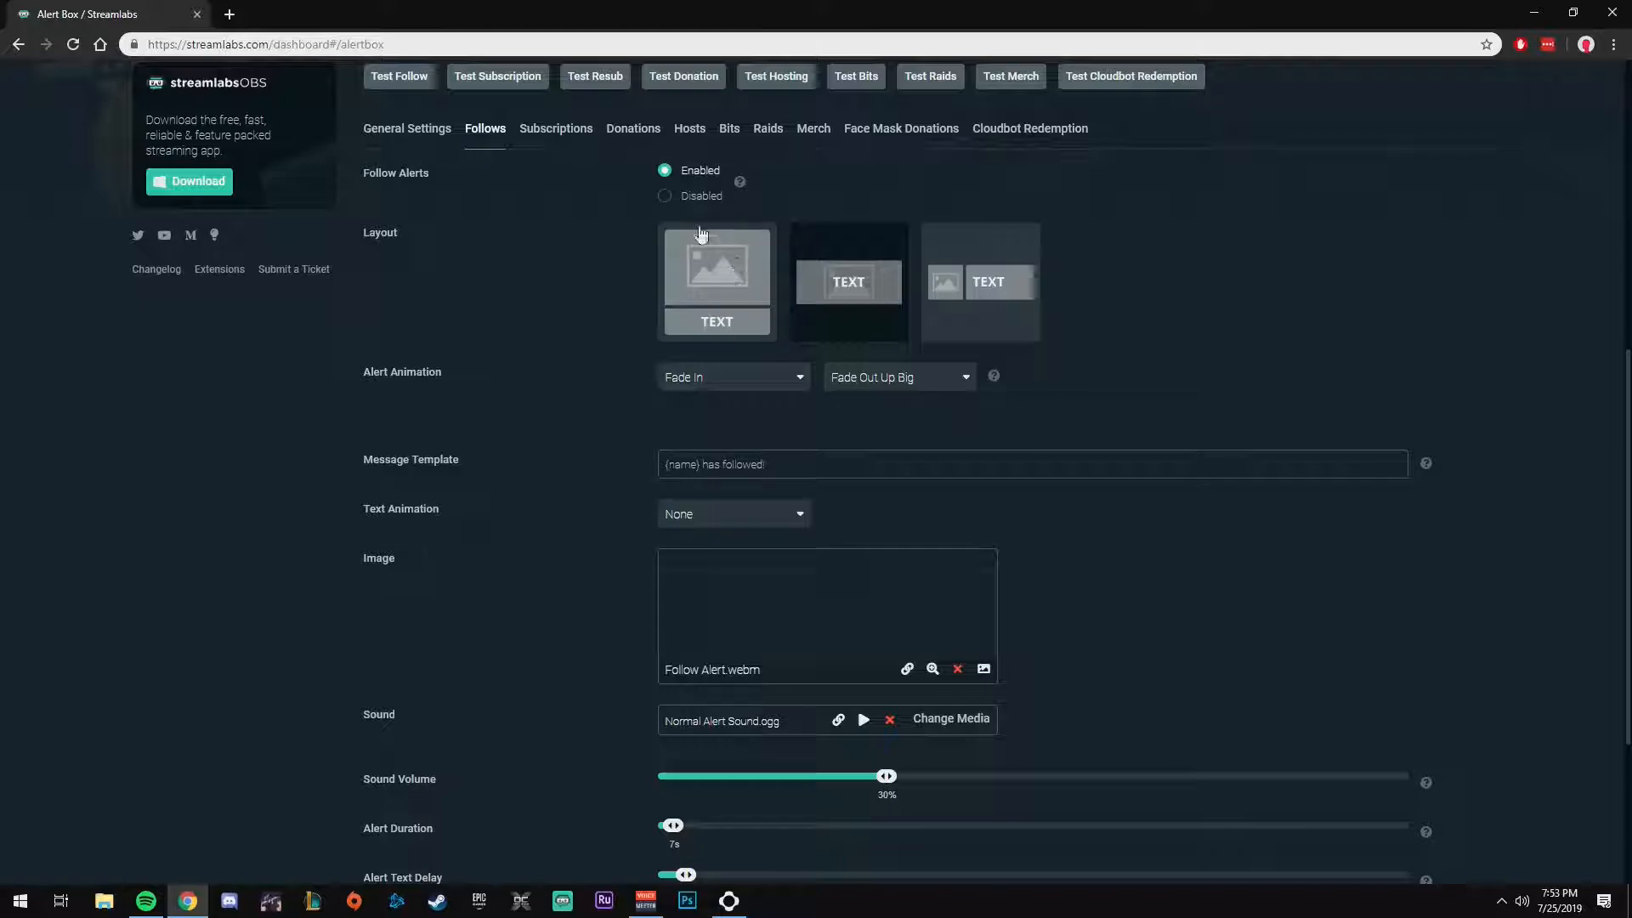
{"action": "left_click", "coordinate": [721, 390]}
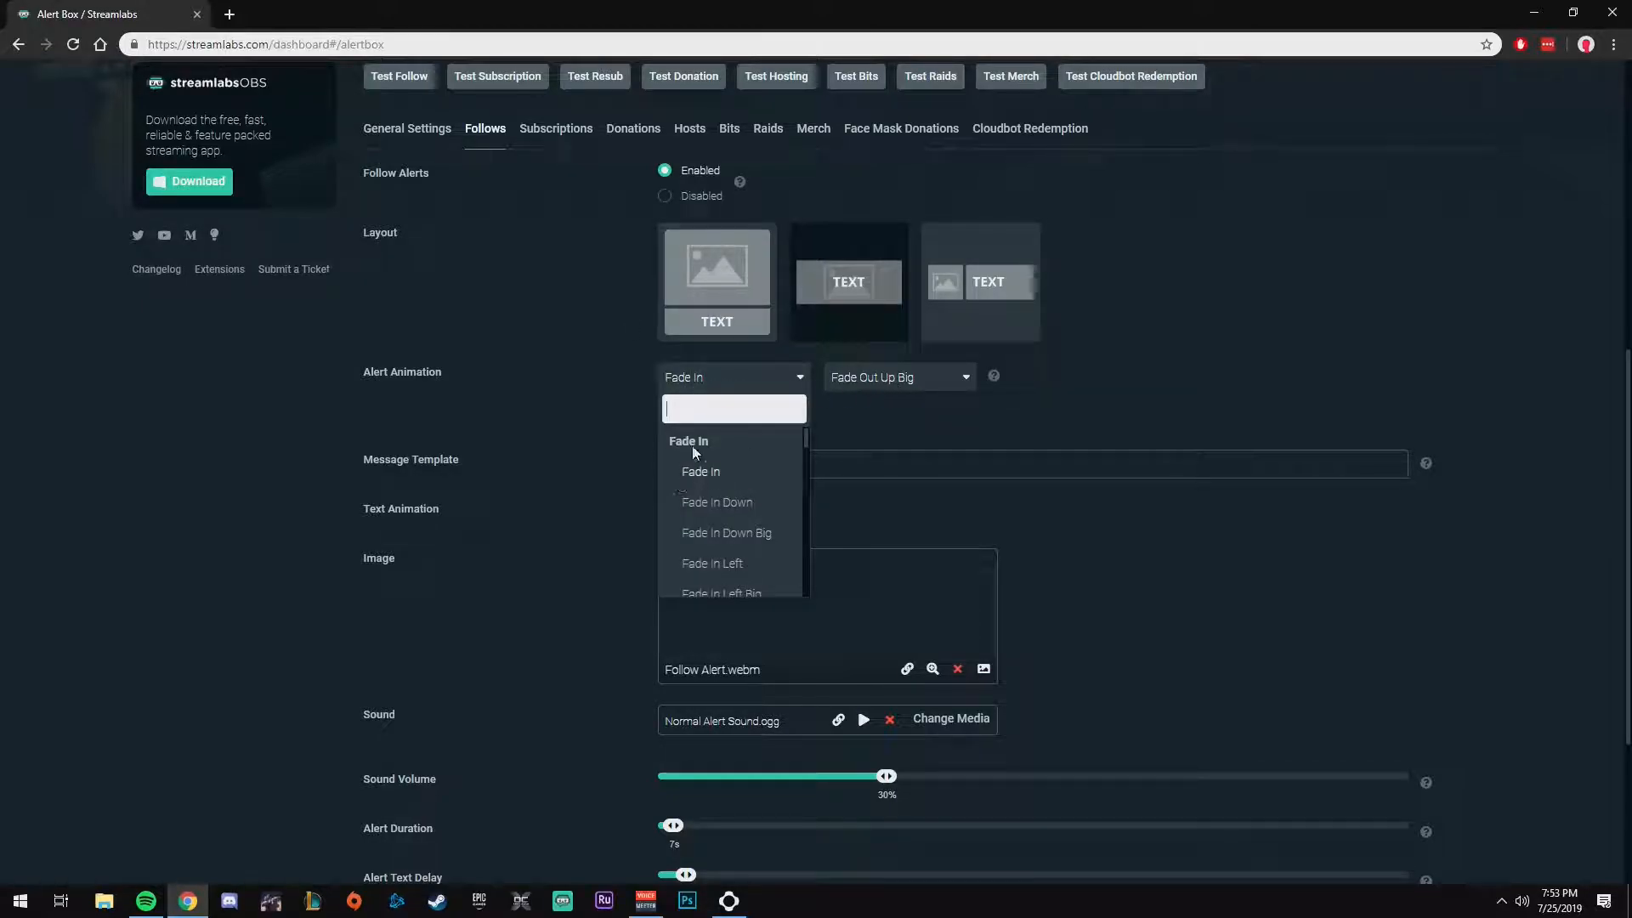
{"action": "scroll", "coordinate": [757, 500], "scroll_direction": "down", "scroll_amount": 10}
{"action": "scroll", "coordinate": [756, 501], "scroll_direction": "up", "scroll_amount": 8}
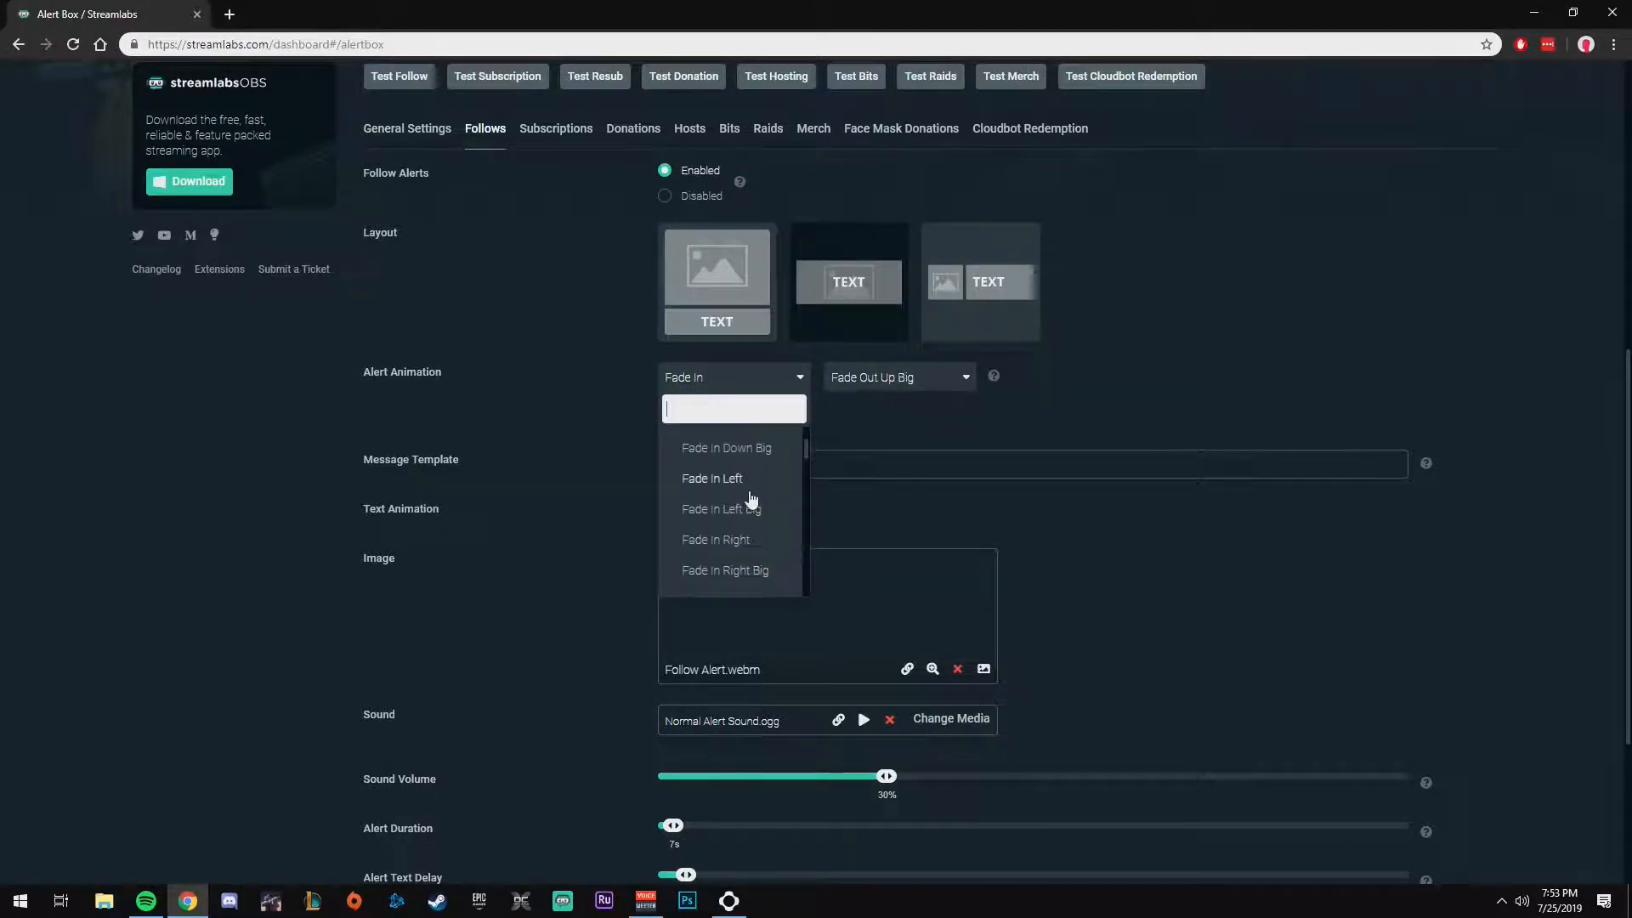
{"action": "left_click", "coordinate": [544, 396]}
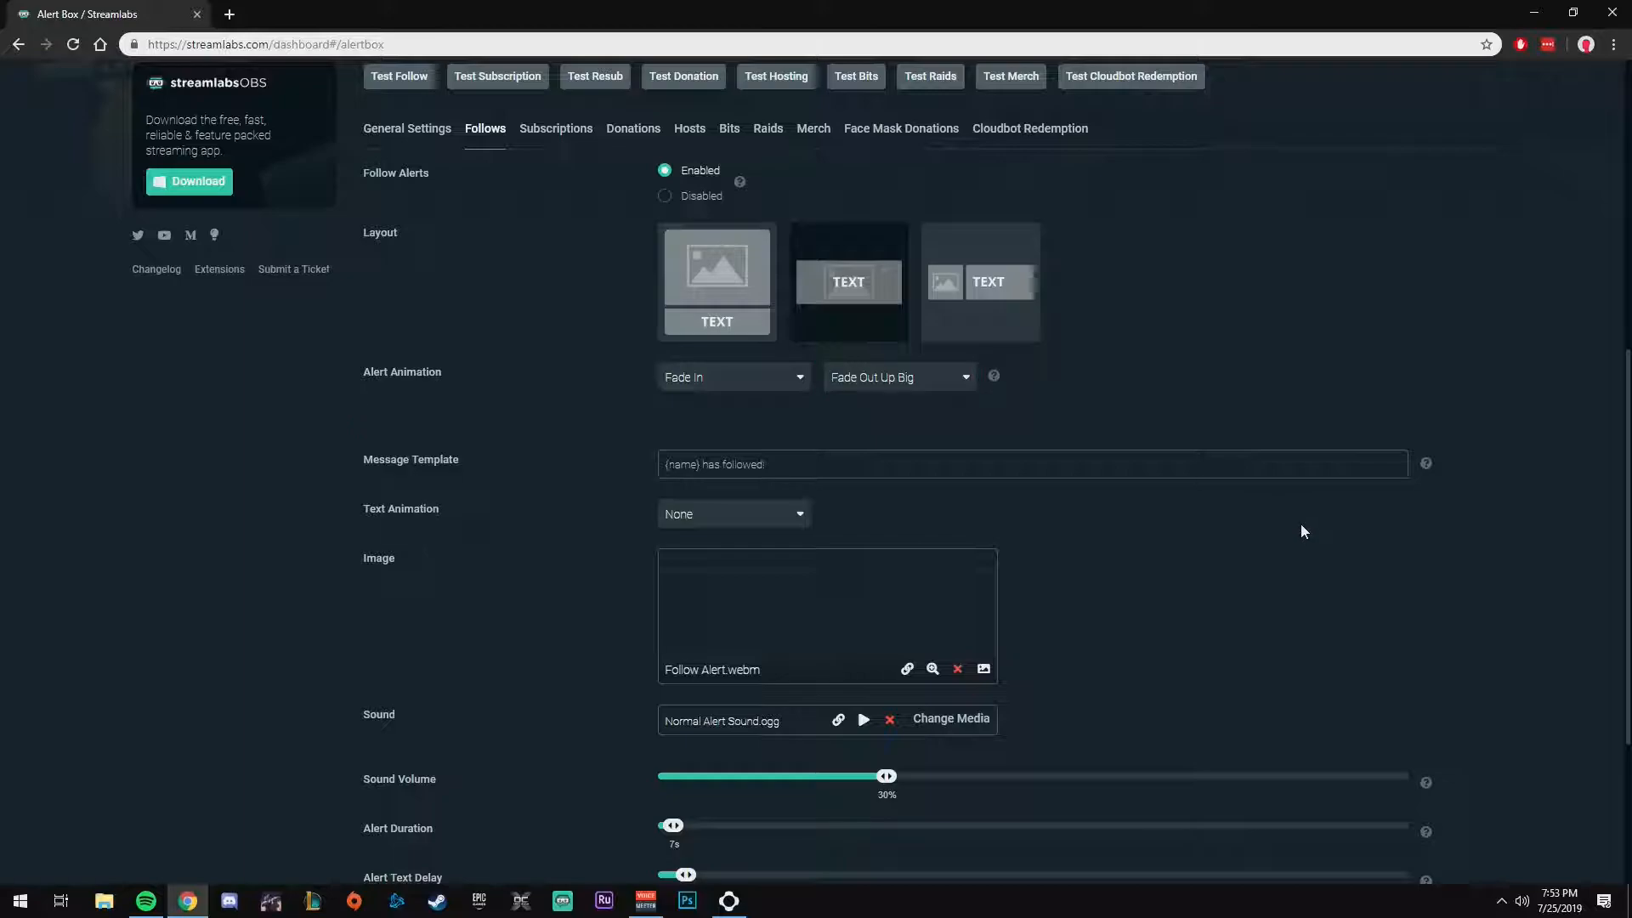
Step: Change the follow alert's message template to "{name} has follow!"
{"action": "scroll", "coordinate": [1298, 525], "scroll_direction": "down", "scroll_amount": 2}
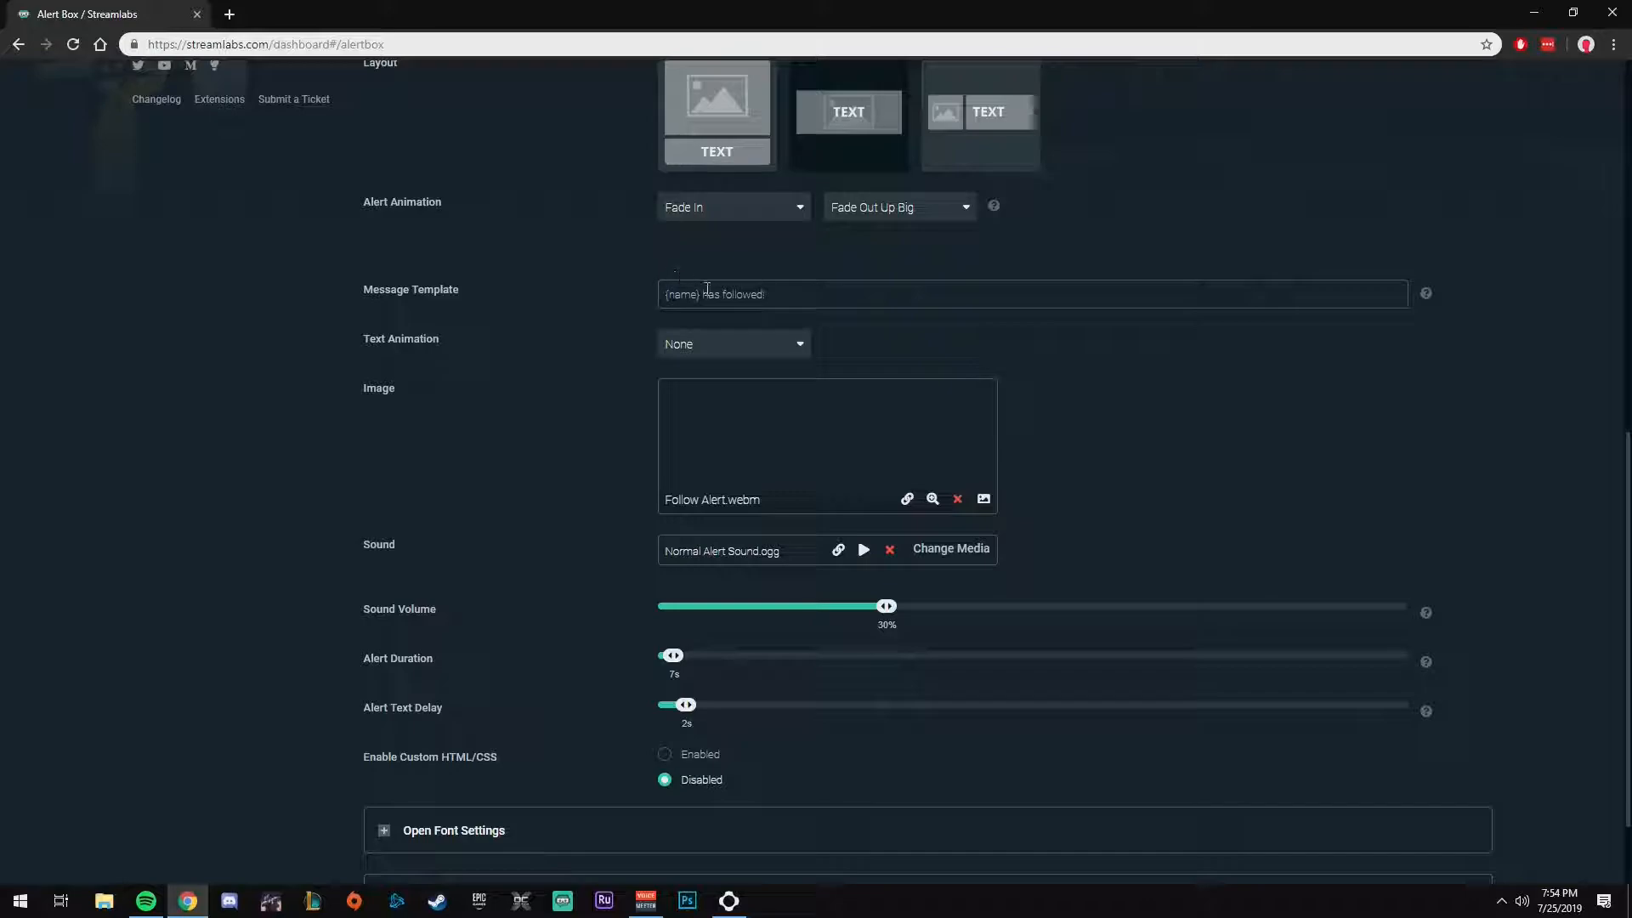
{"action": "left_click_drag", "start_coordinate": [703, 291], "coordinate": [660, 290]}
{"action": "left_click", "coordinate": [734, 300]}
{"action": "left_click", "coordinate": [730, 299]}
{"action": "left_click_drag", "start_coordinate": [782, 296], "coordinate": [706, 297]}
{"action": "type", "text": "as"}
{"action": "type", "text": " joined the hamm23"}
{"action": "key", "text": "BackSpace"}
{"action": "type", "text": "3rdance army"}
{"action": "key", "text": "BackSpace"}
{"action": "key", "text": "BackSpace"}
{"action": "key", "text": "BackSpace"}
{"action": "key", "text": "BackSpace"}
{"action": "key", "text": "BackSpace"}
{"action": "key", "text": "BackSpace"}
{"action": "key", "text": "BackSpace"}
{"action": "key", "text": "BackSpace"}
{"action": "key", "text": "BackSpace"}
Step: Review the follow alert's text animation options and browse the media gallery for its image without choosing a file
{"action": "left_click", "coordinate": [698, 344]}
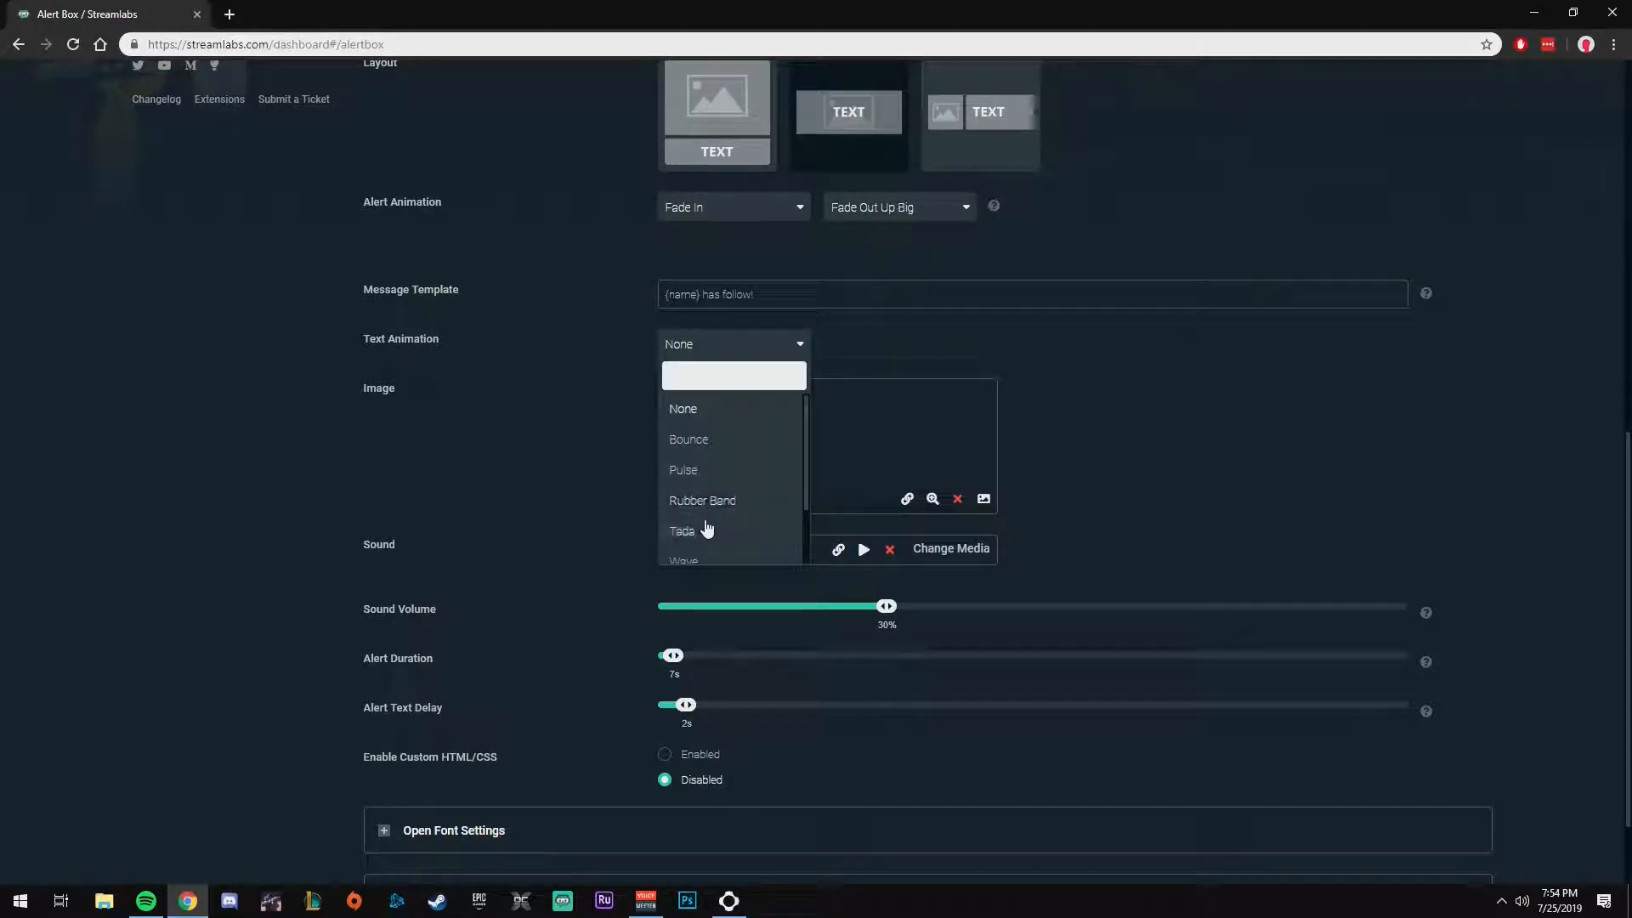
{"action": "left_click", "coordinate": [891, 342]}
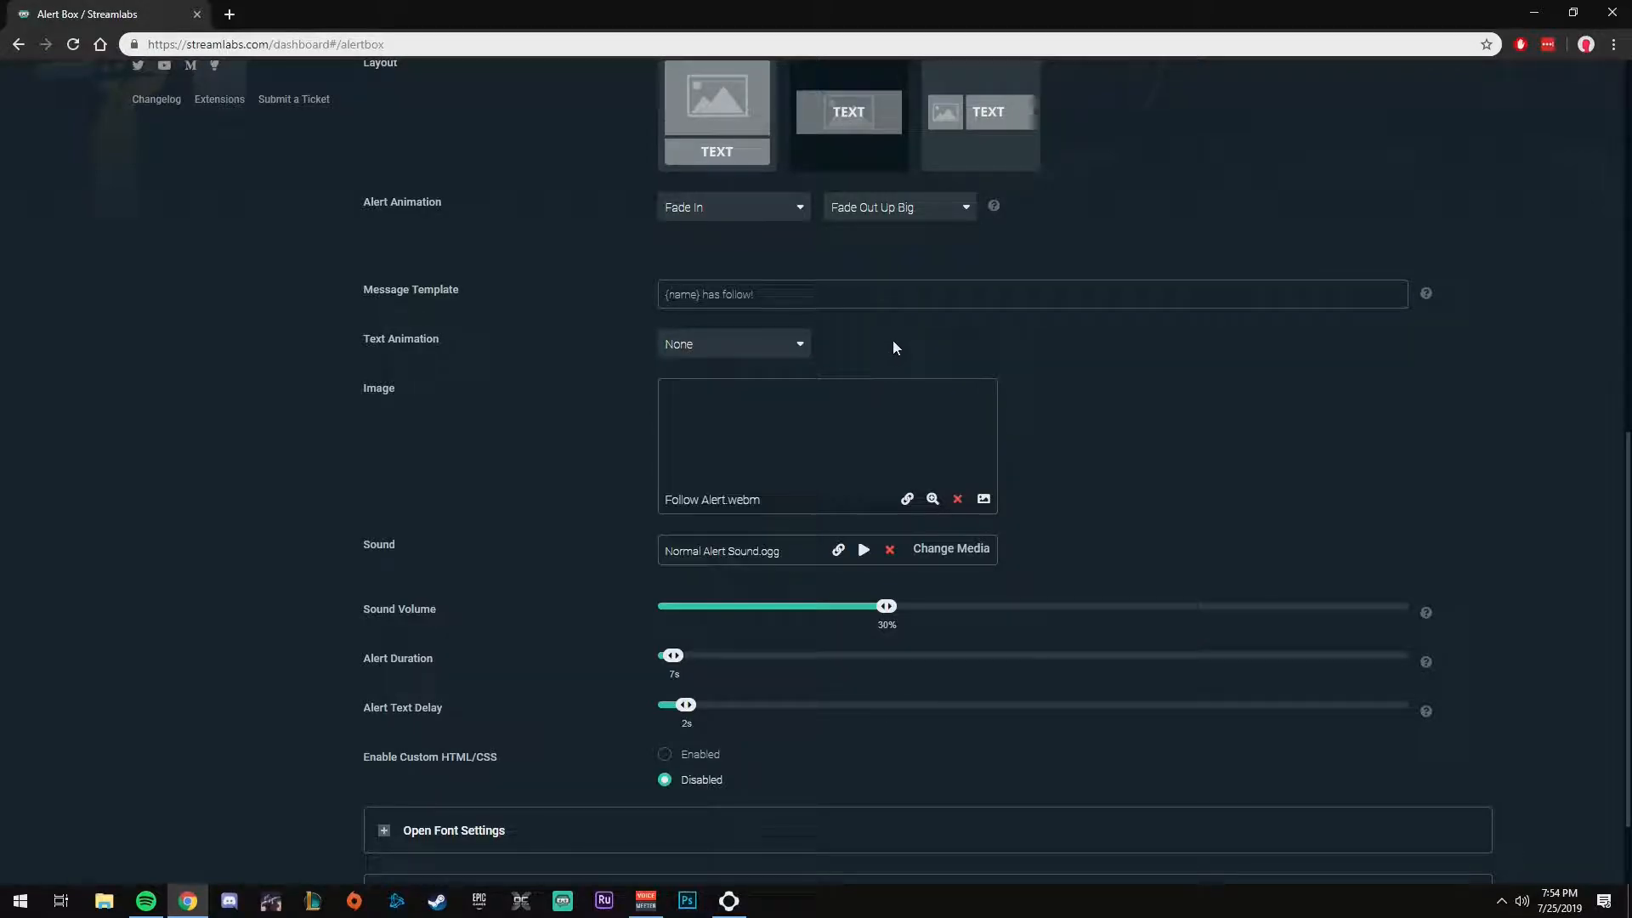
{"action": "scroll", "coordinate": [1237, 409], "scroll_direction": "down", "scroll_amount": 1}
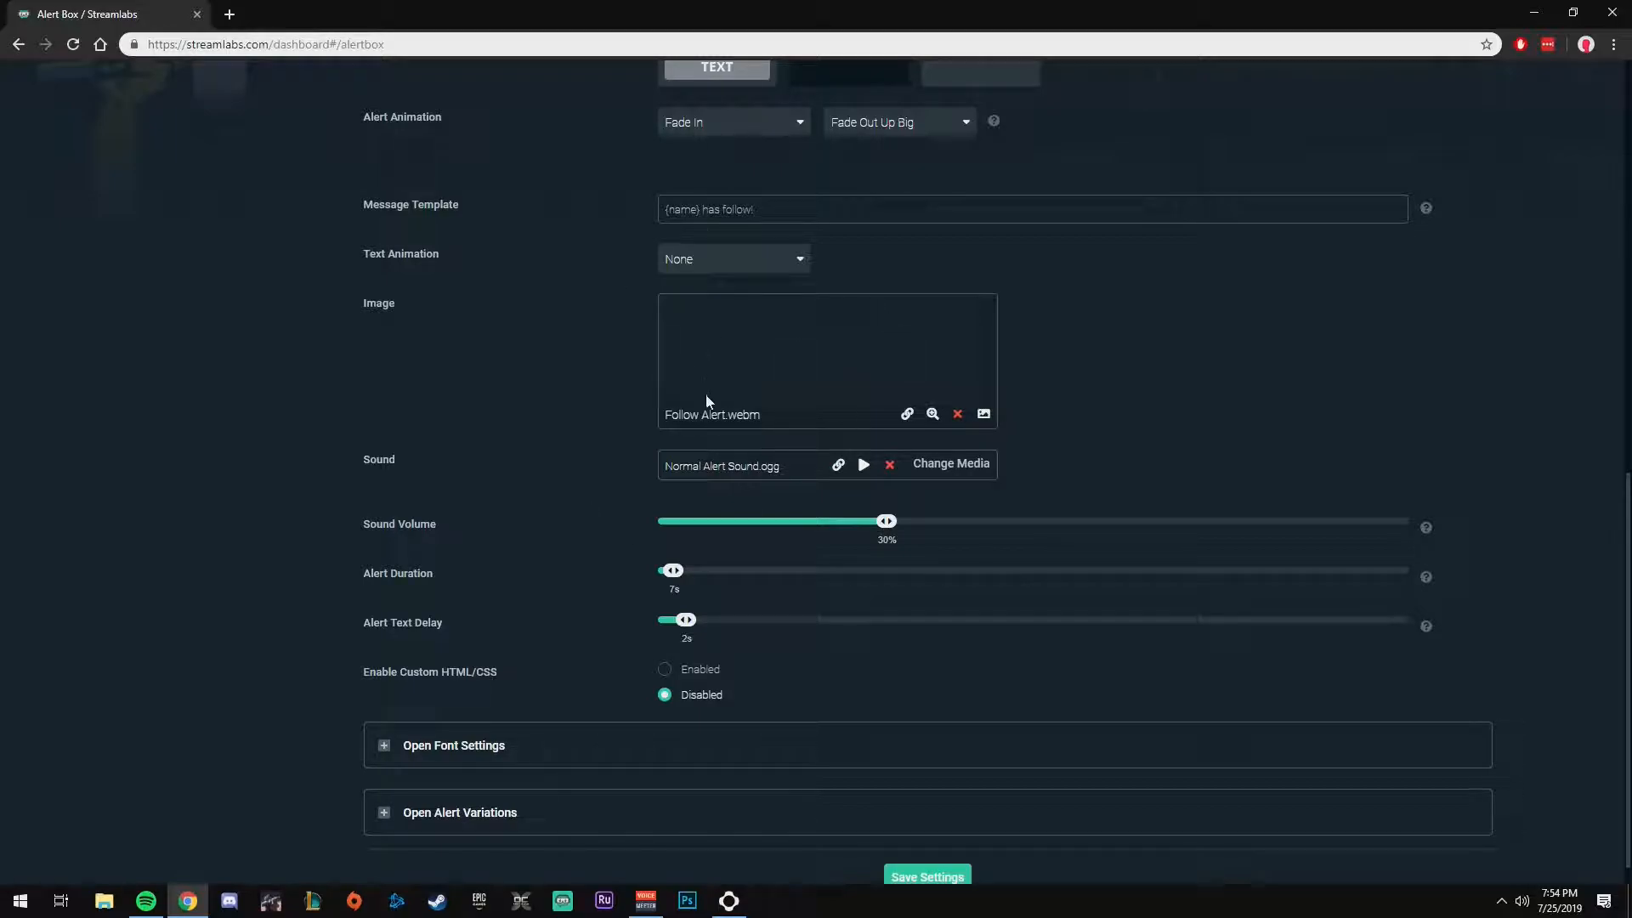
{"action": "left_click", "coordinate": [983, 414]}
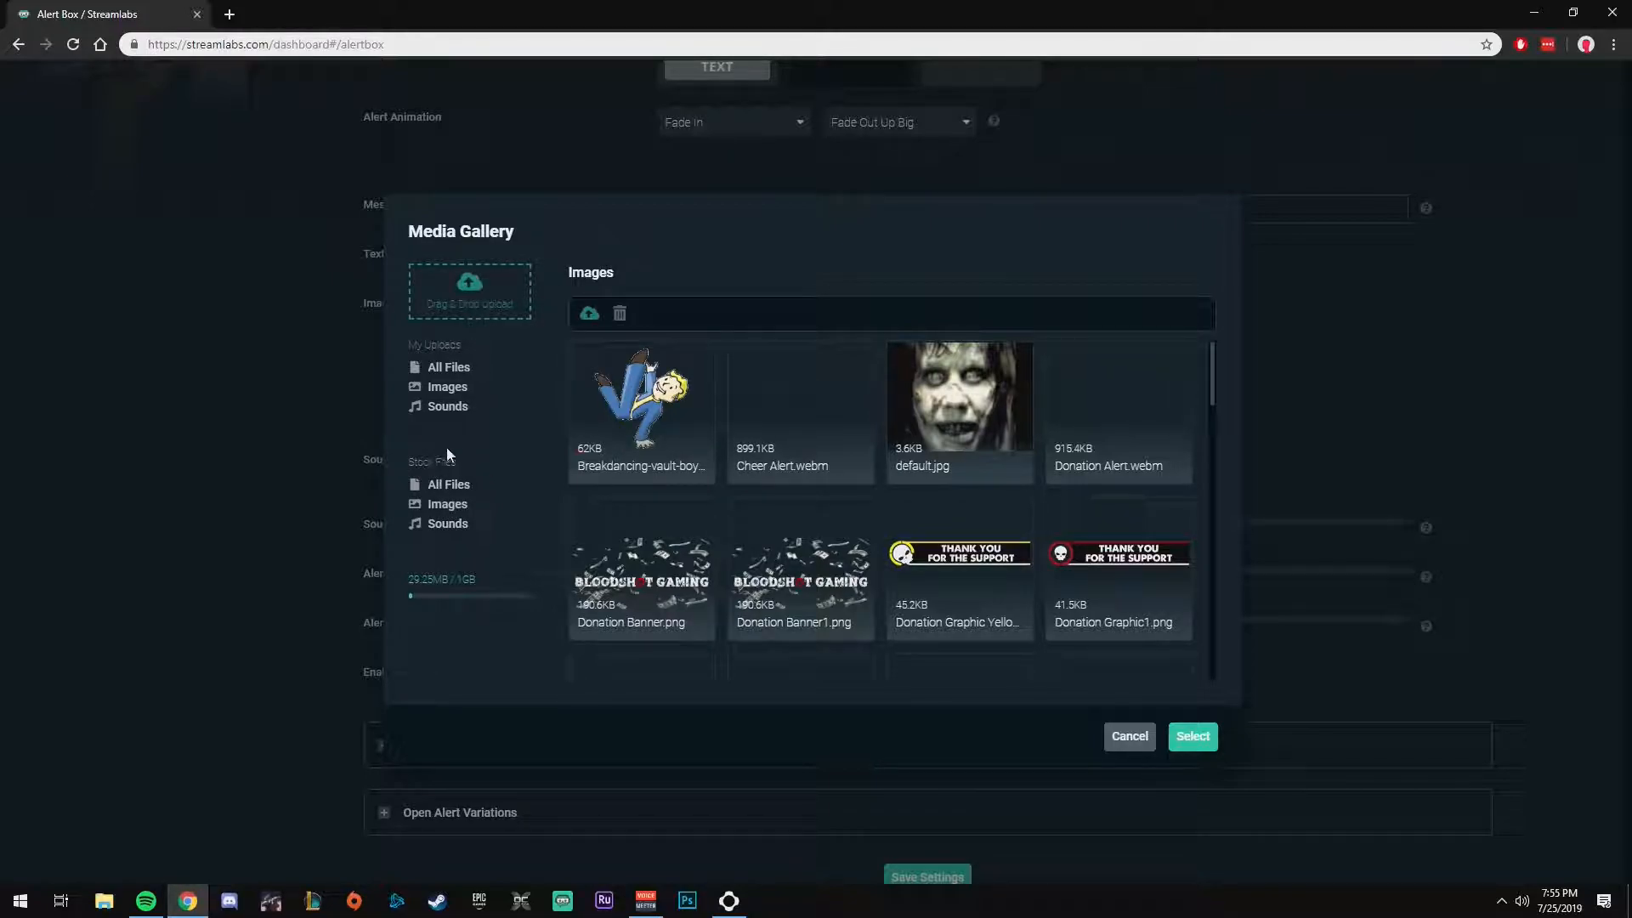
{"action": "mouse_move", "coordinate": [646, 397]}
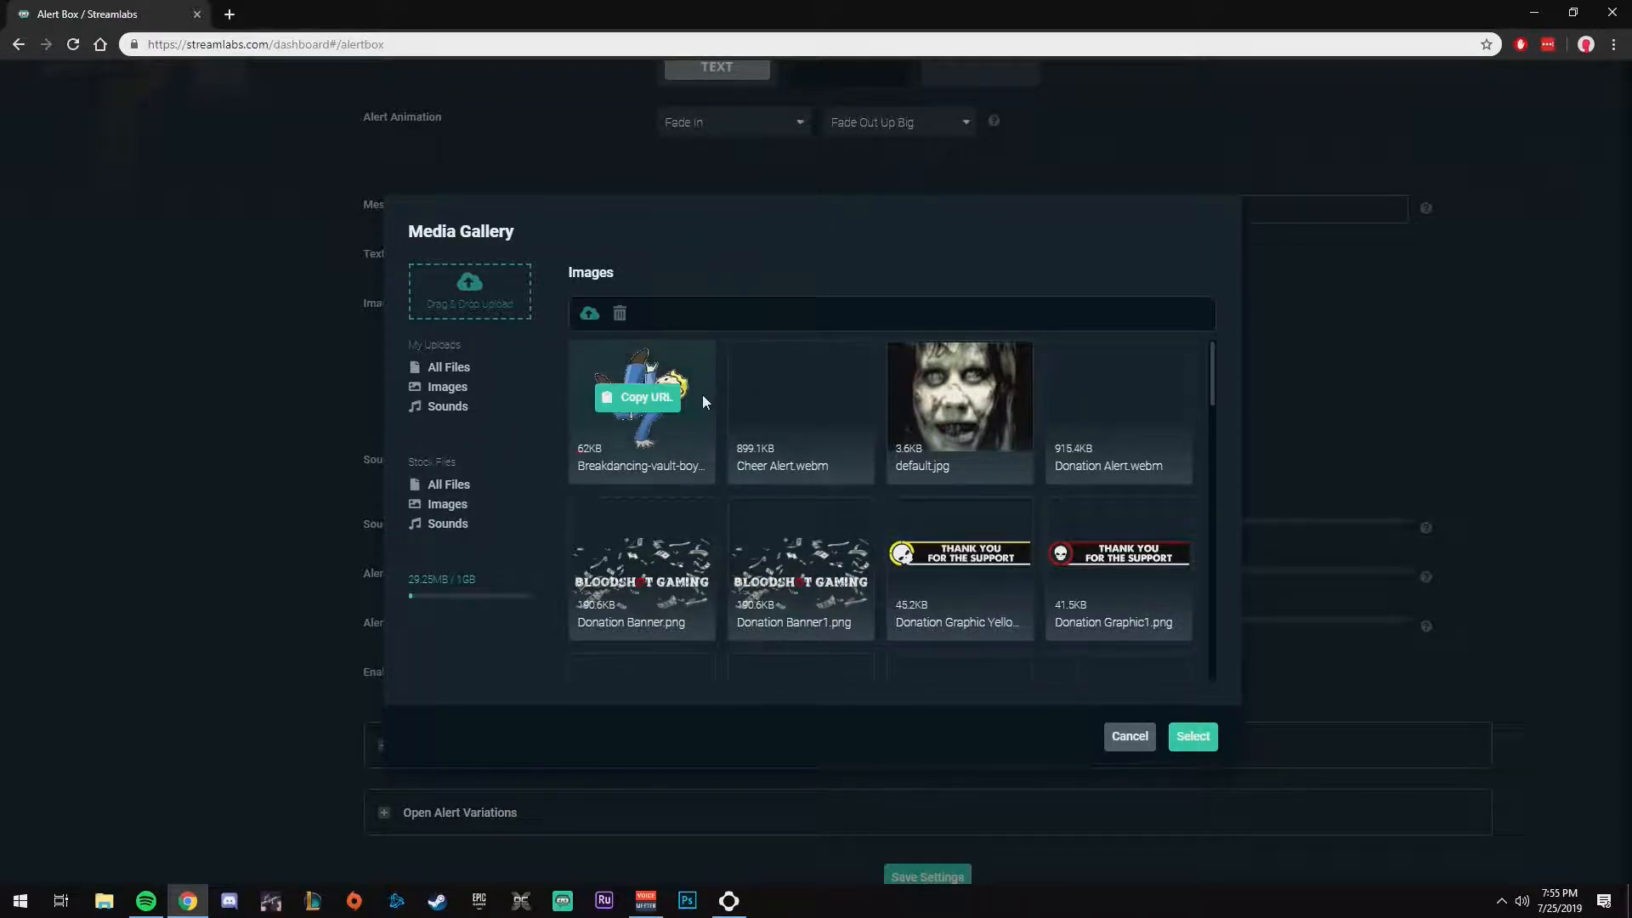
{"action": "left_click", "coordinate": [1130, 738]}
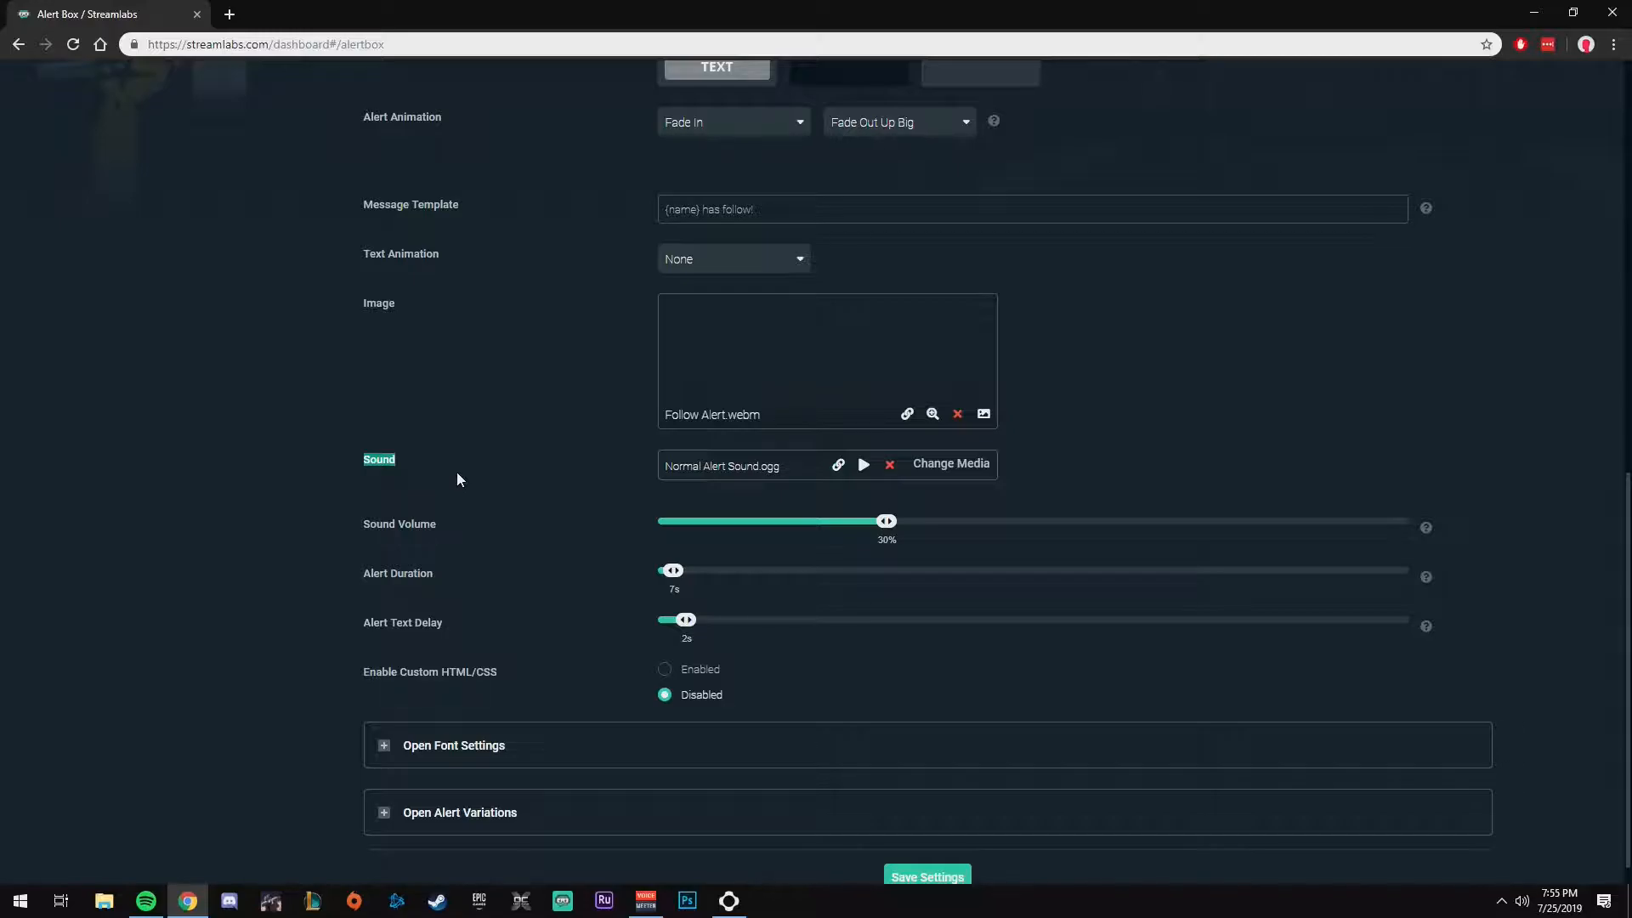
Step: Browse the media gallery's sounds for the follow alert without choosing a file
{"action": "left_click", "coordinate": [948, 464]}
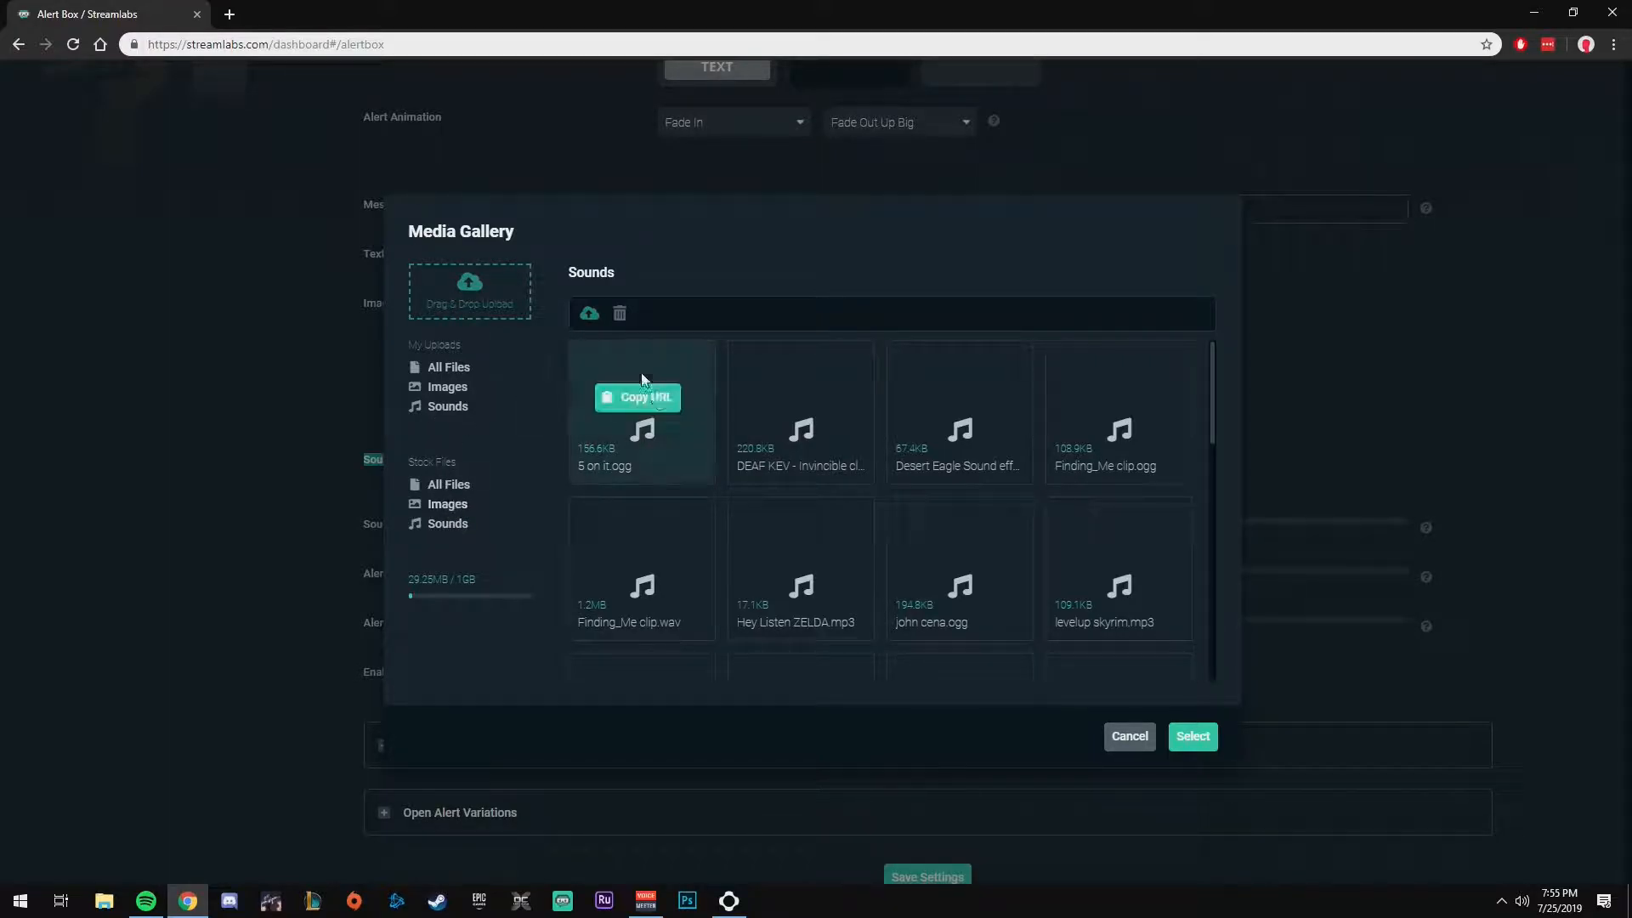
{"action": "mouse_move", "coordinate": [607, 556]}
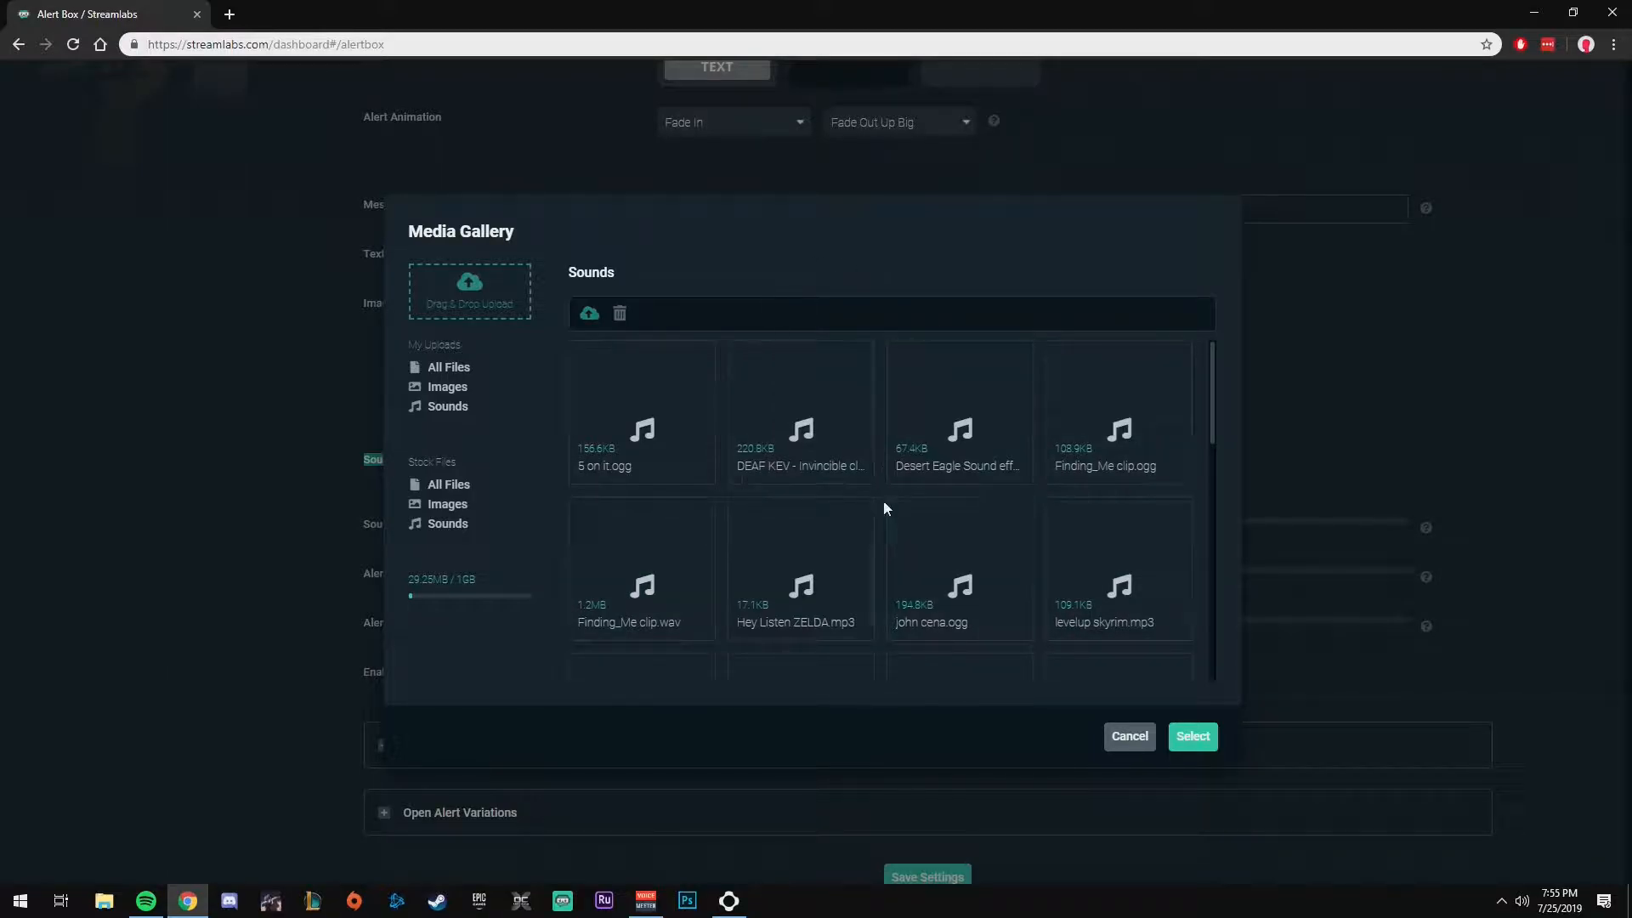
{"action": "mouse_move", "coordinate": [655, 437]}
{"action": "left_click", "coordinate": [1120, 743]}
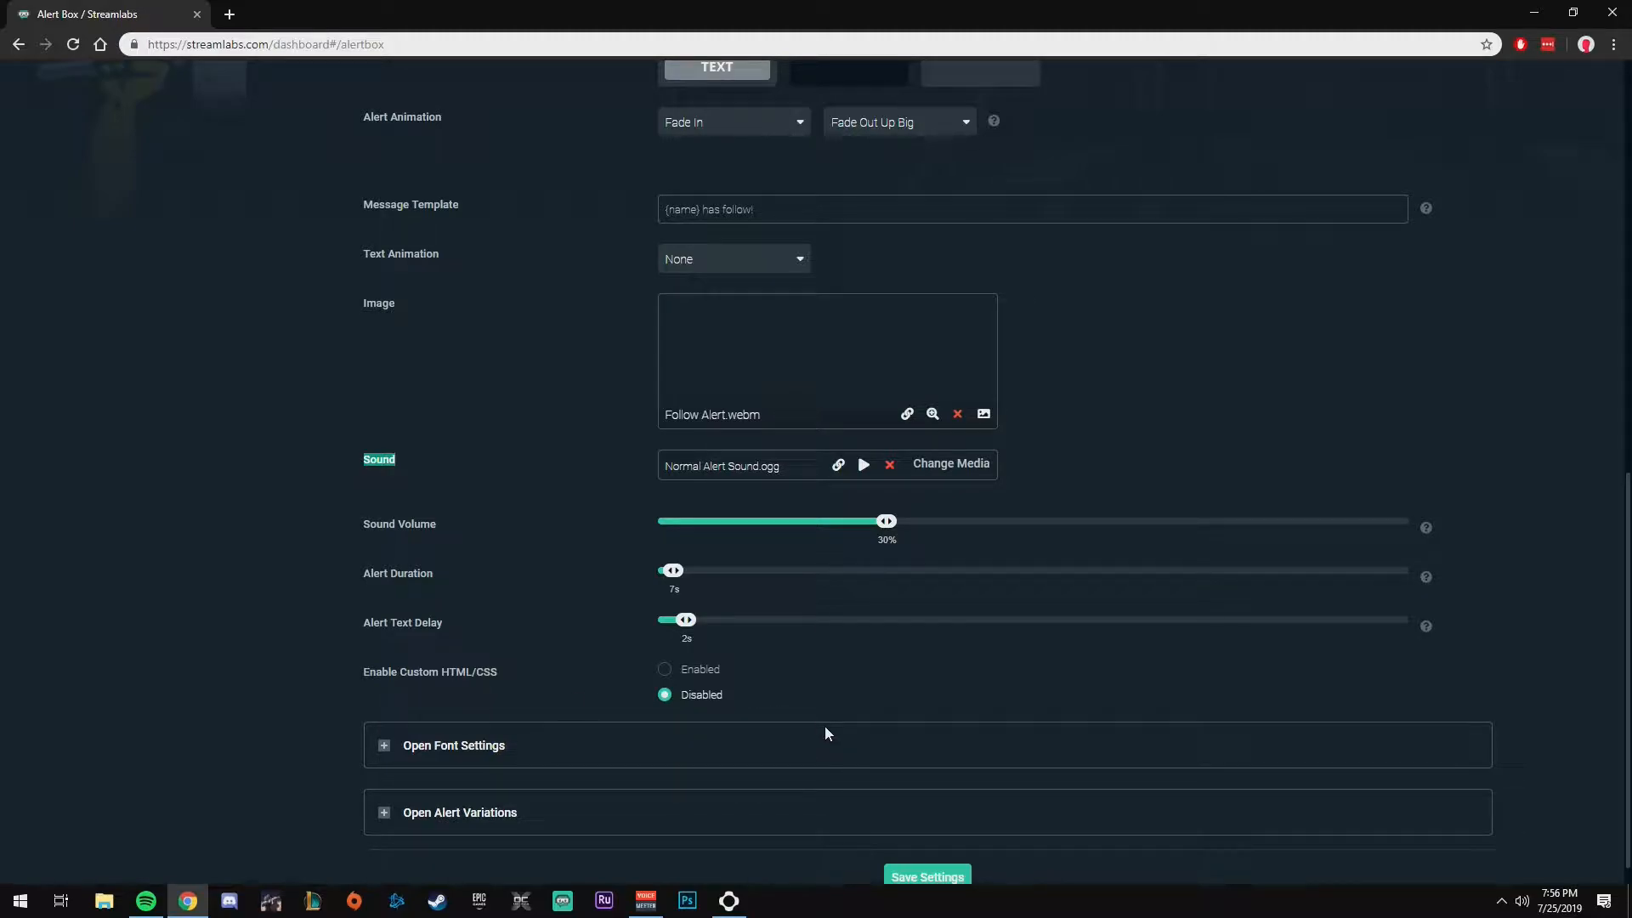
Step: Expand the follow alert's font settings and alert variations and review their options
{"action": "scroll", "coordinate": [848, 636], "scroll_direction": "down", "scroll_amount": 1}
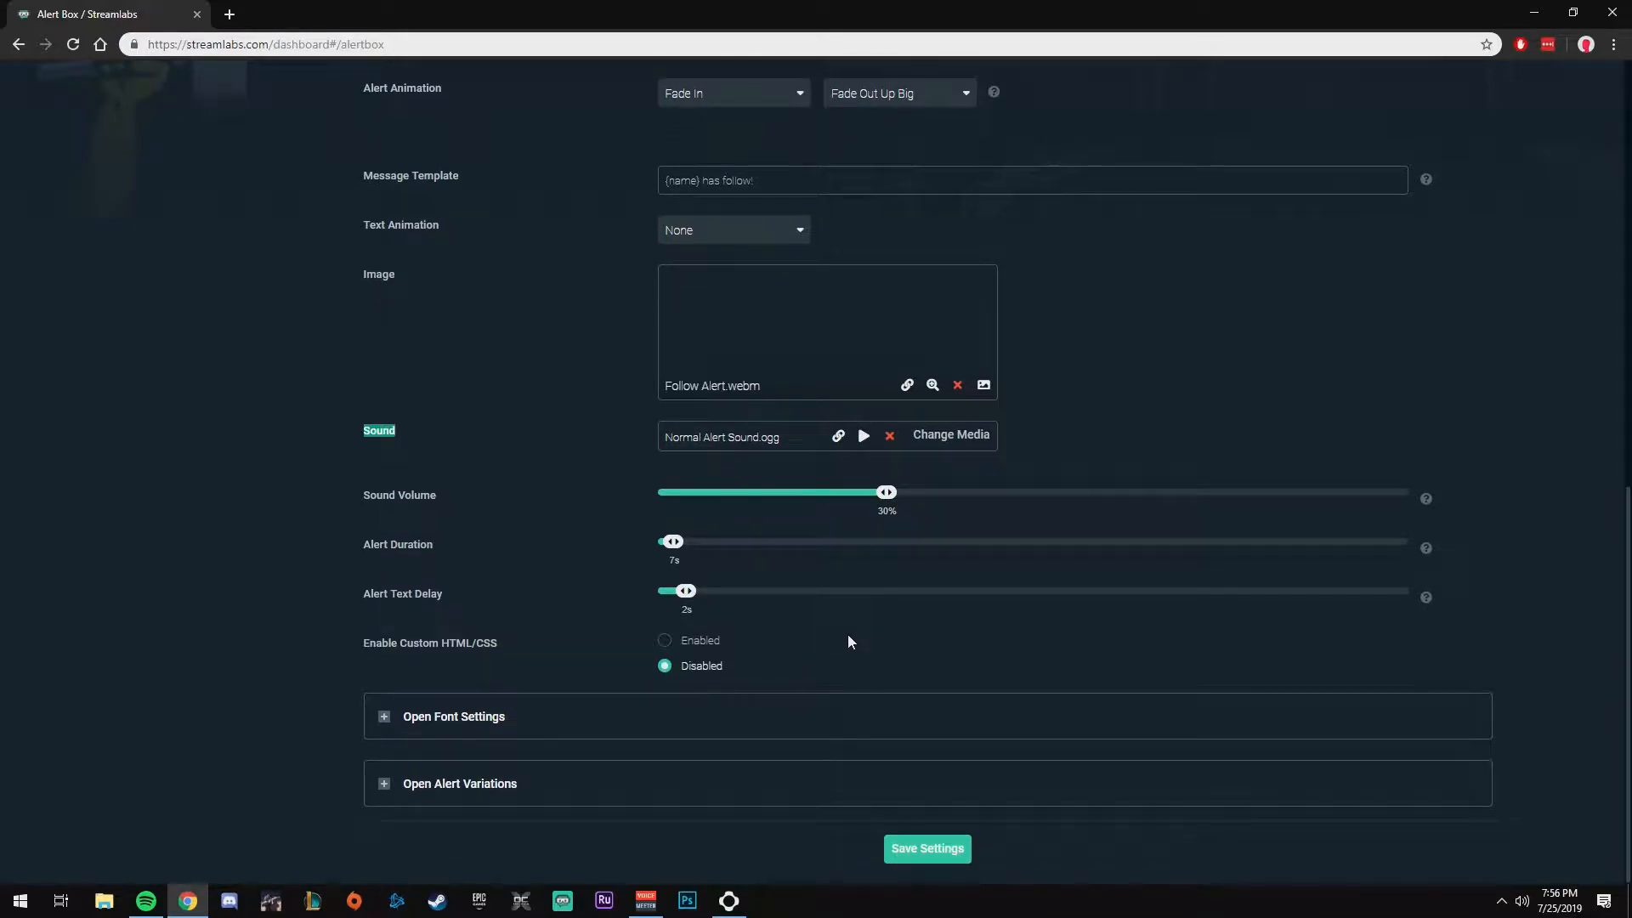
{"action": "left_click", "coordinate": [446, 717]}
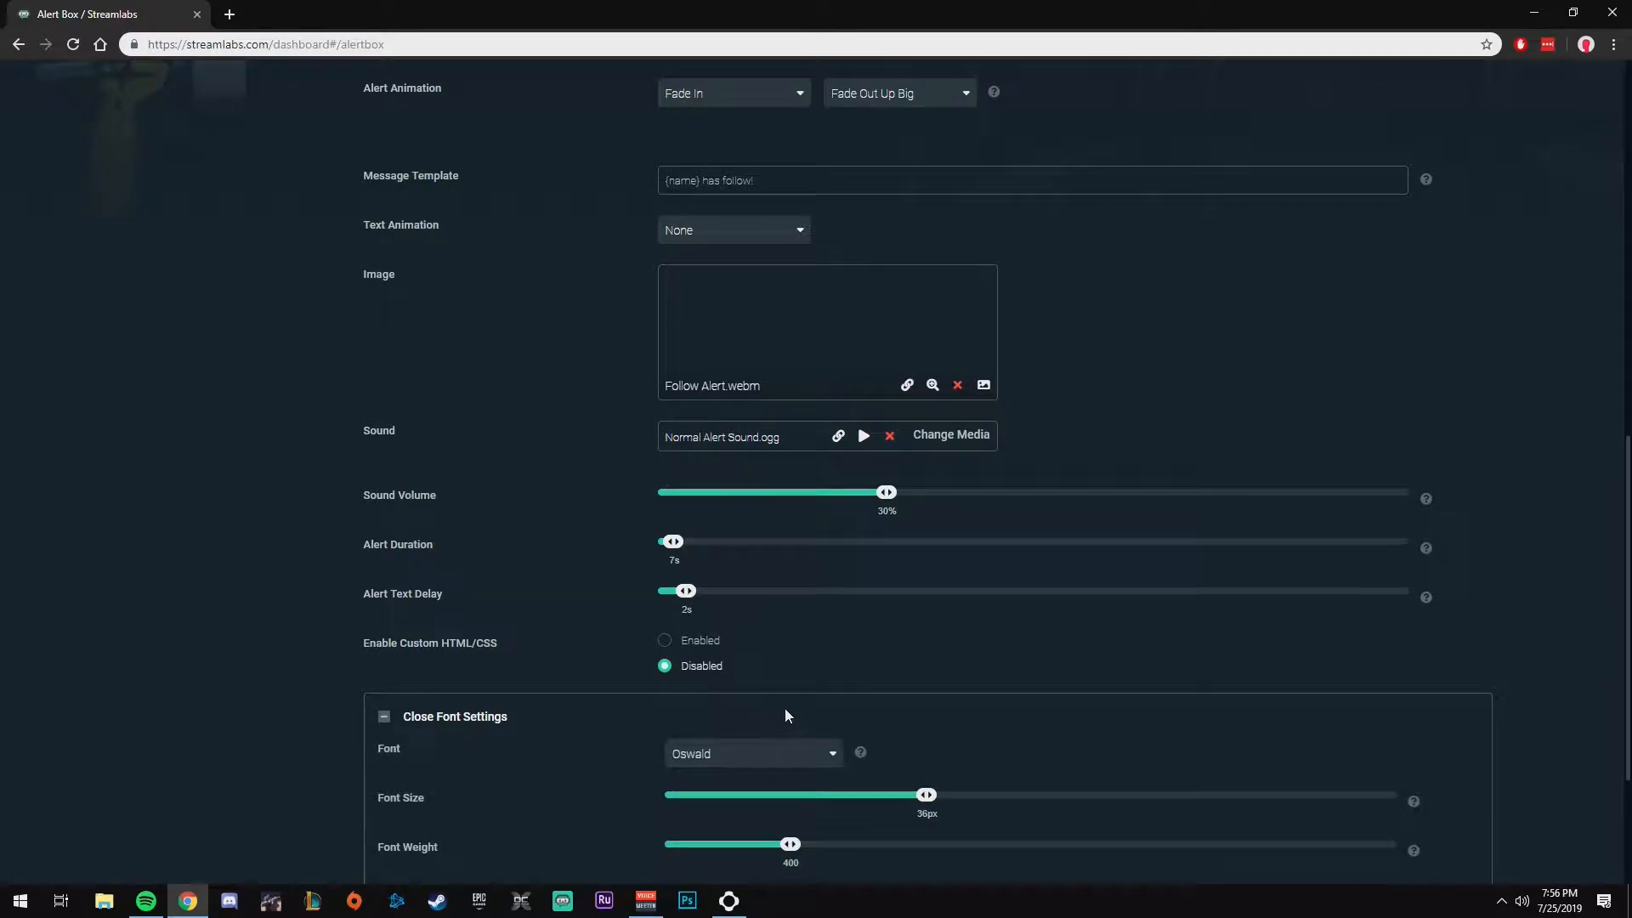
{"action": "scroll", "coordinate": [782, 709], "scroll_direction": "down", "scroll_amount": 3}
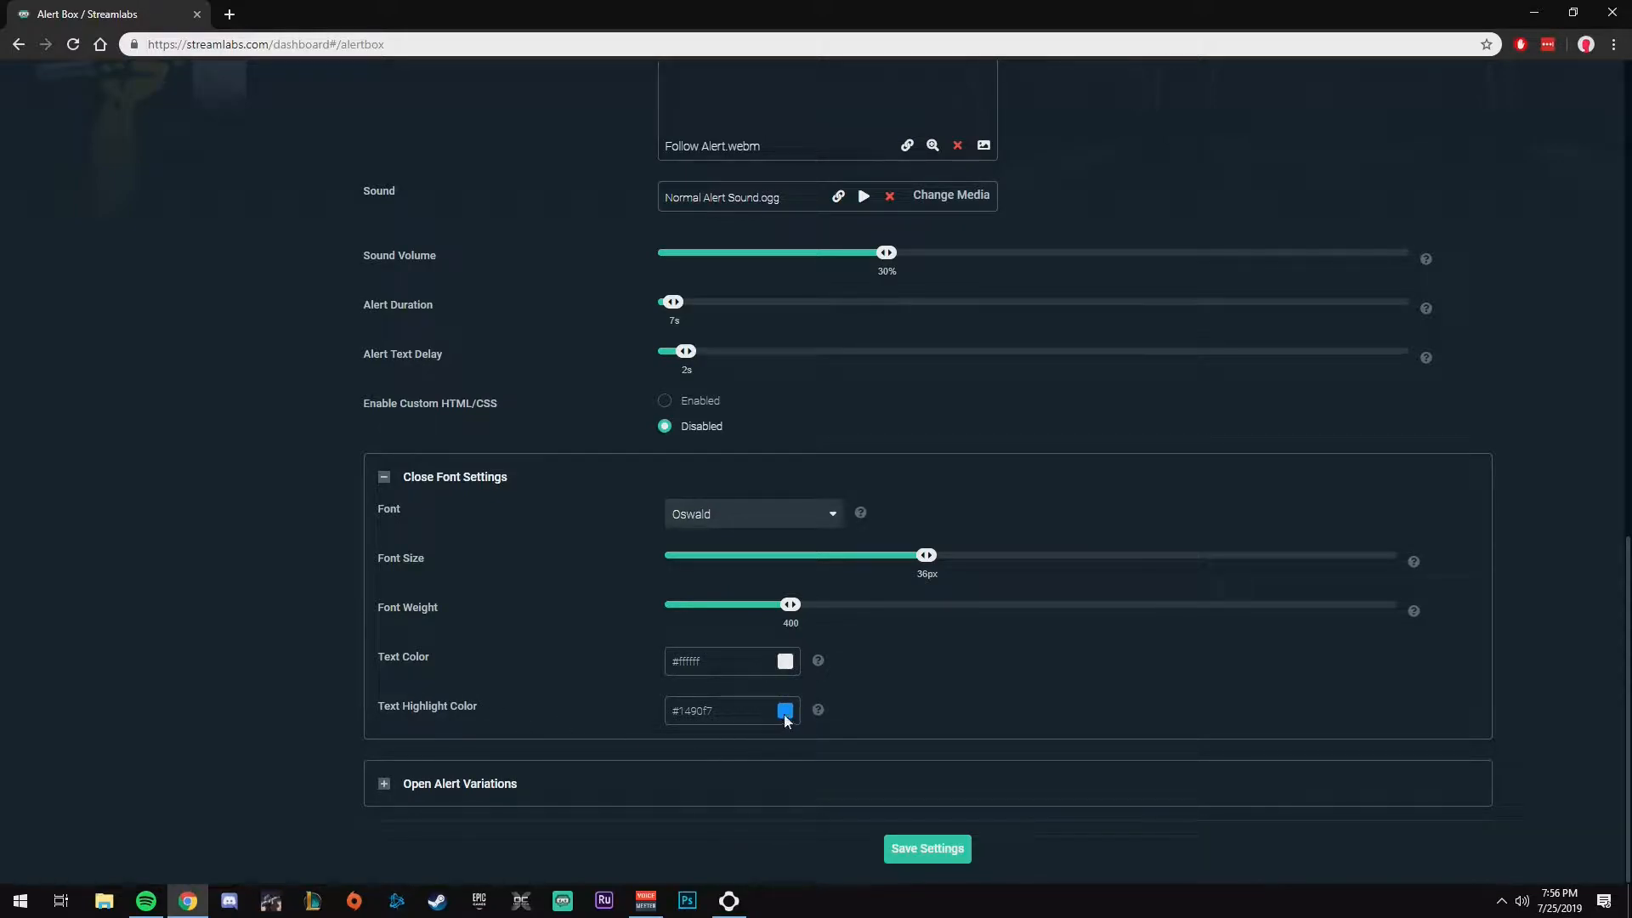
{"action": "left_click", "coordinate": [481, 784]}
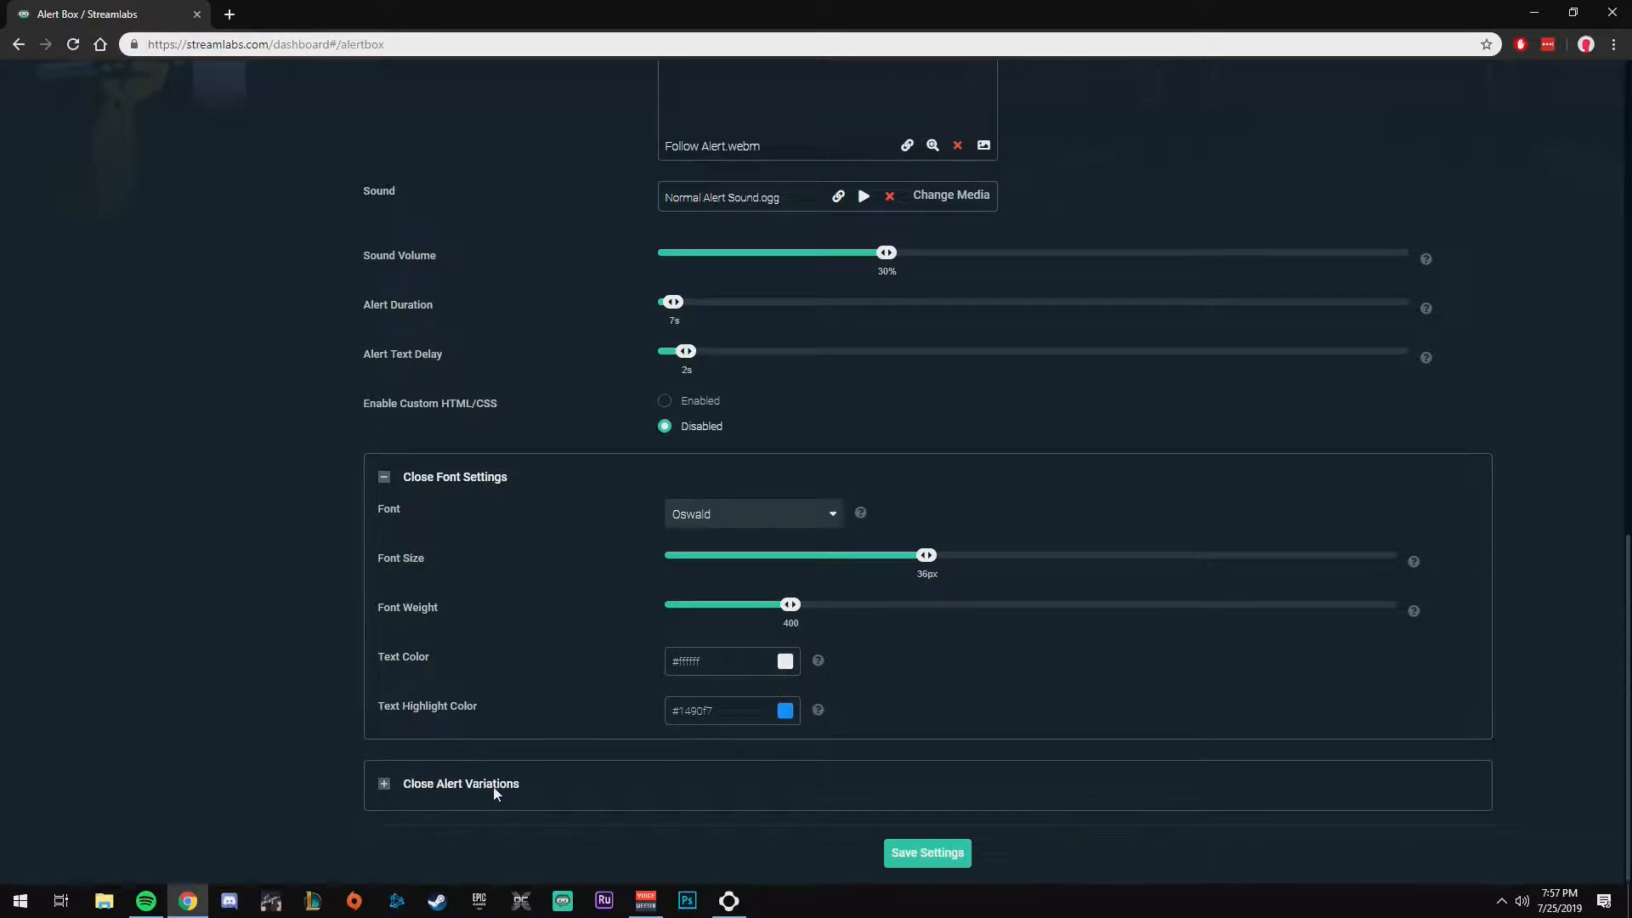
{"action": "scroll", "coordinate": [580, 782], "scroll_direction": "down", "scroll_amount": 2}
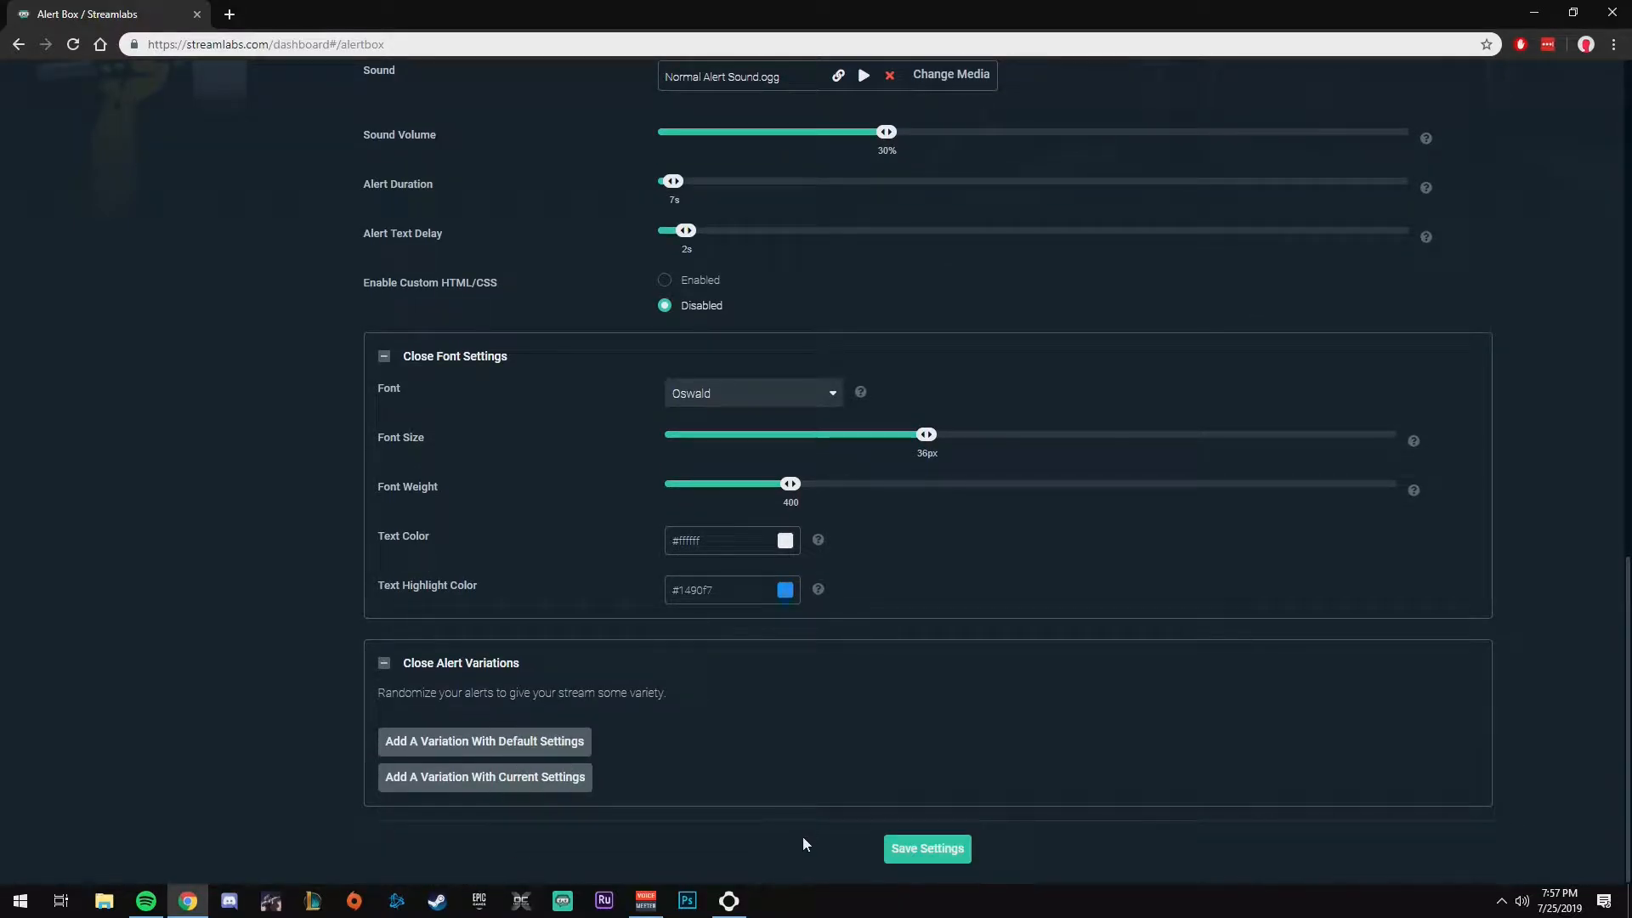
{"action": "scroll", "coordinate": [803, 838], "scroll_direction": "up", "scroll_amount": 10}
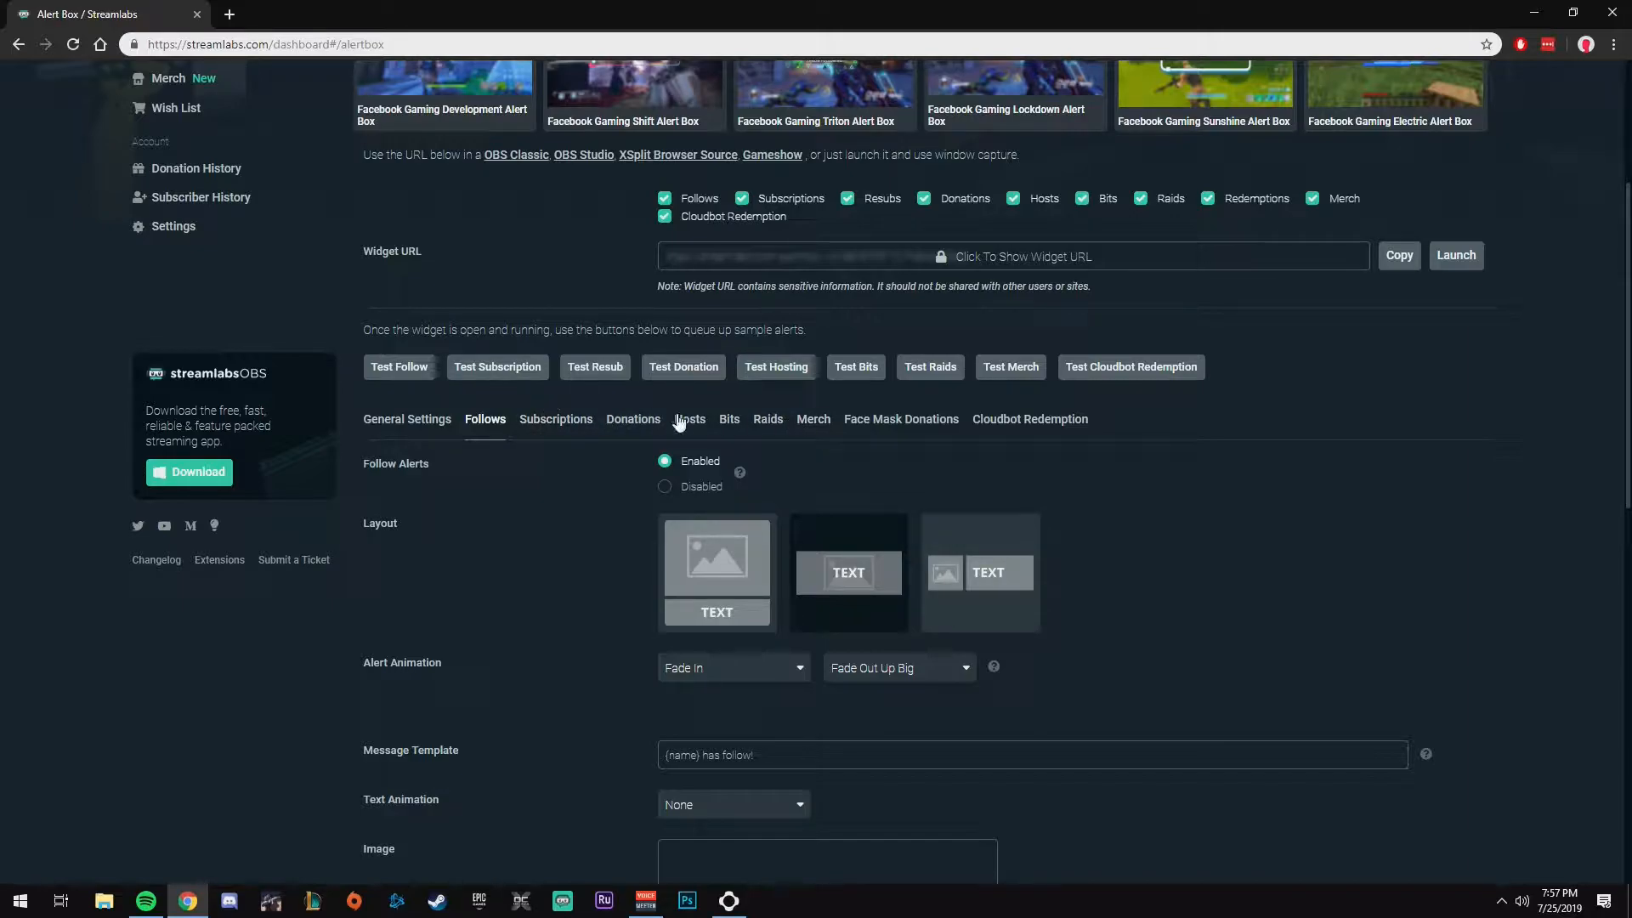
{"action": "scroll", "coordinate": [829, 562], "scroll_direction": "down", "scroll_amount": 5}
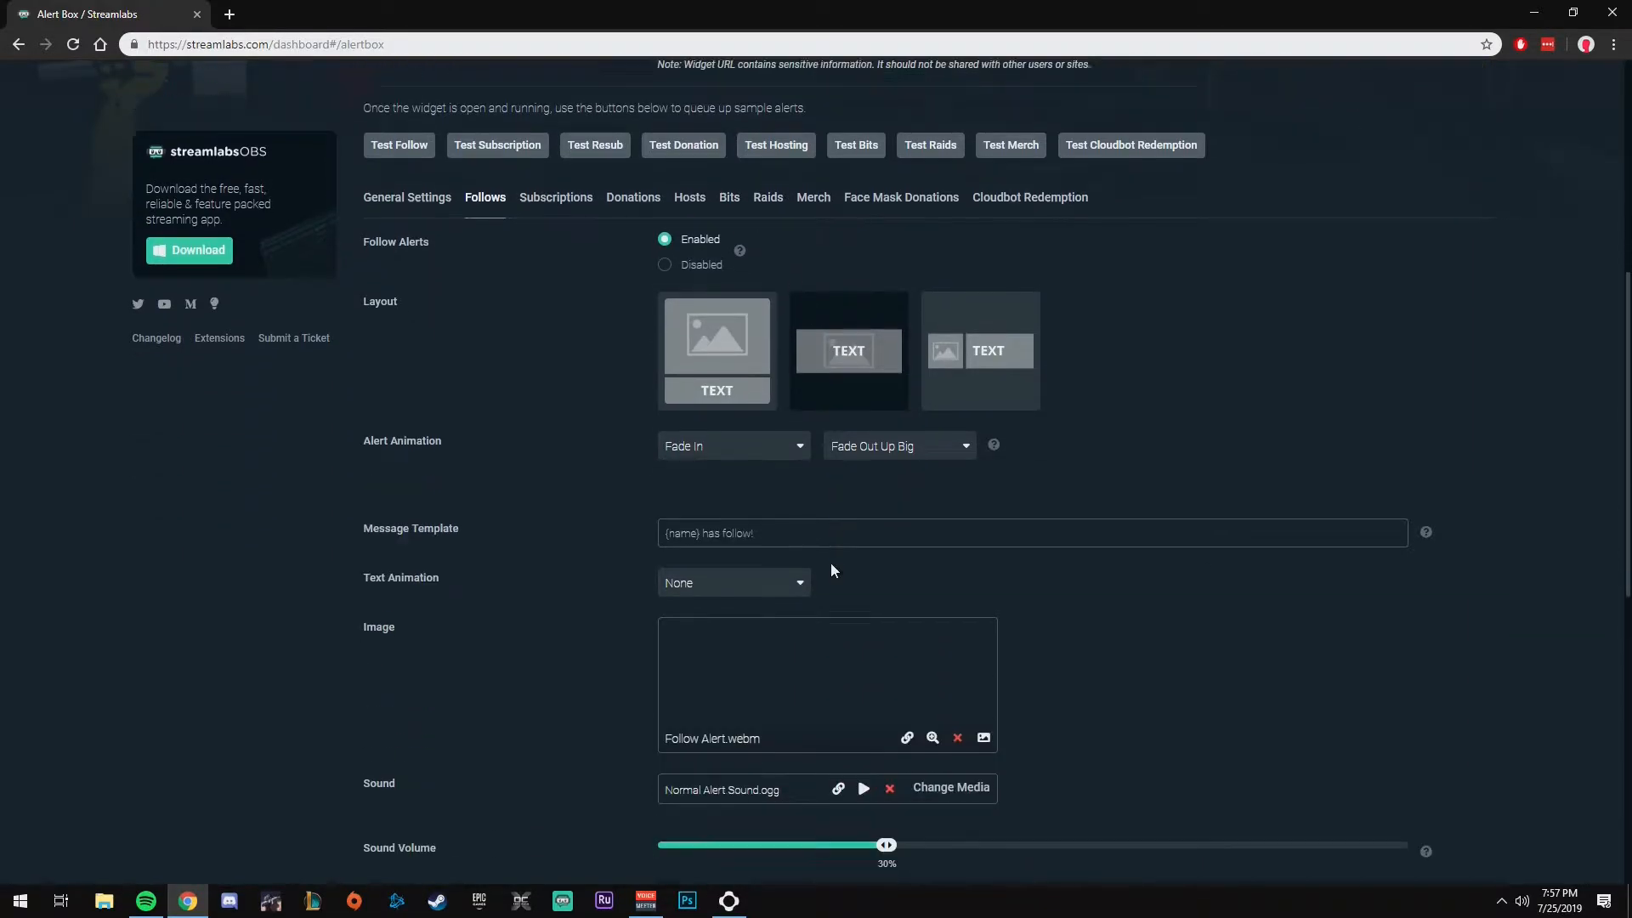
{"action": "scroll", "coordinate": [850, 595], "scroll_direction": "down", "scroll_amount": 7}
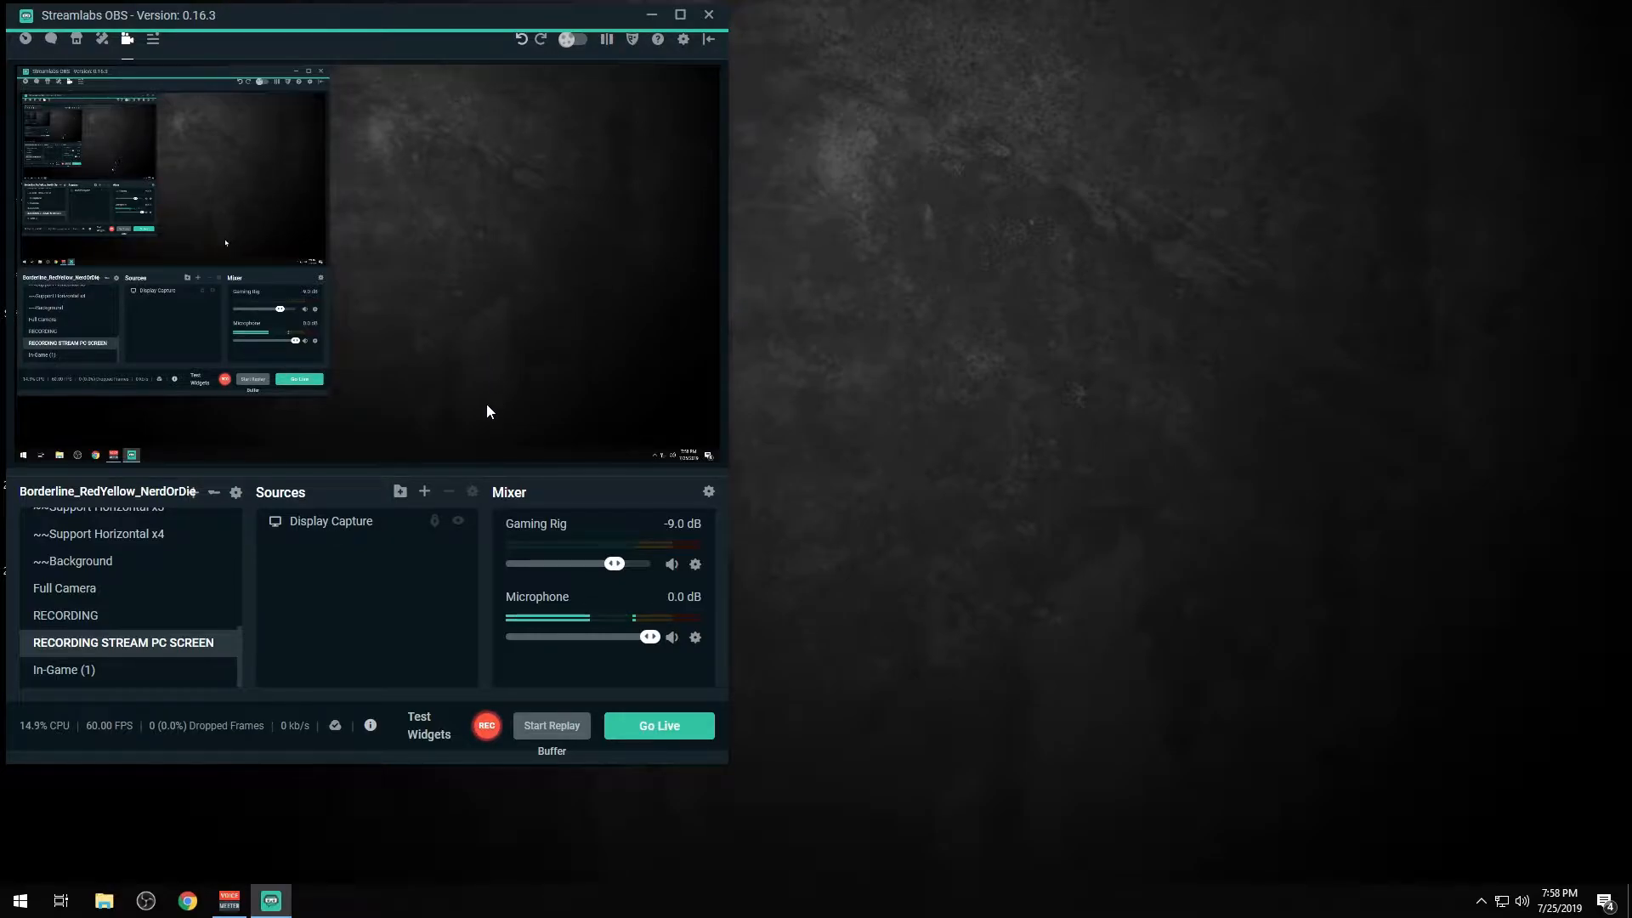
Step: In Streamlabs OBS, add the existing Alert Box source to the RECORDING STREAM PC SCREEN scene and place it in the canvas's upper-right corner
{"action": "left_click", "coordinate": [425, 494]}
{"action": "left_click_drag", "start_coordinate": [472, 120], "coordinate": [674, 112]}
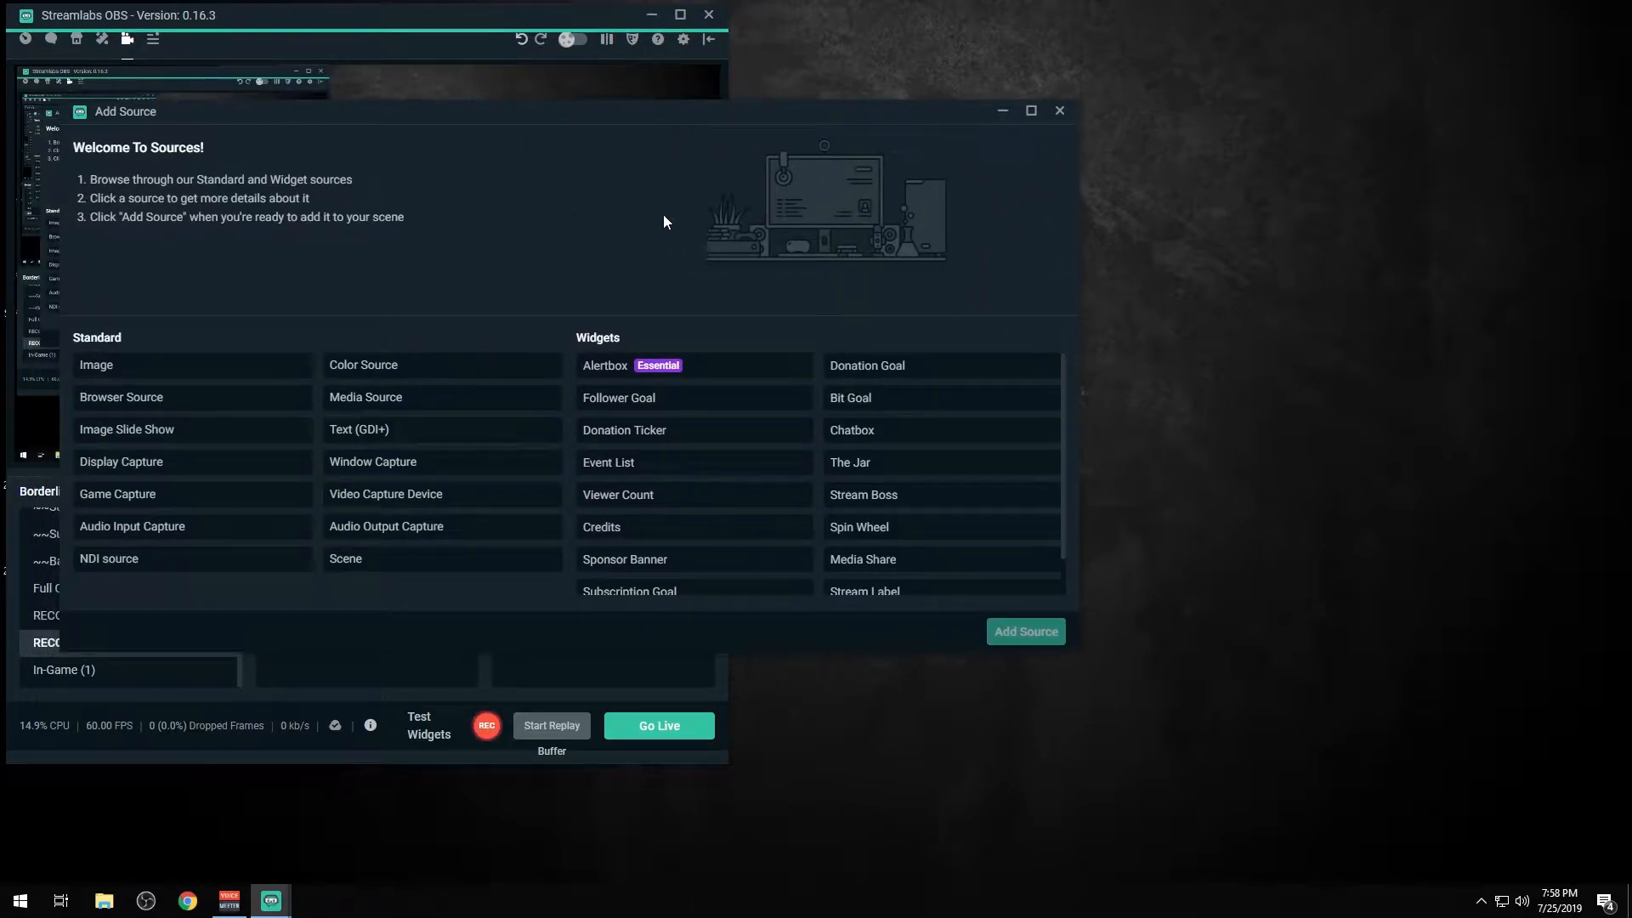
{"action": "left_click", "coordinate": [618, 370]}
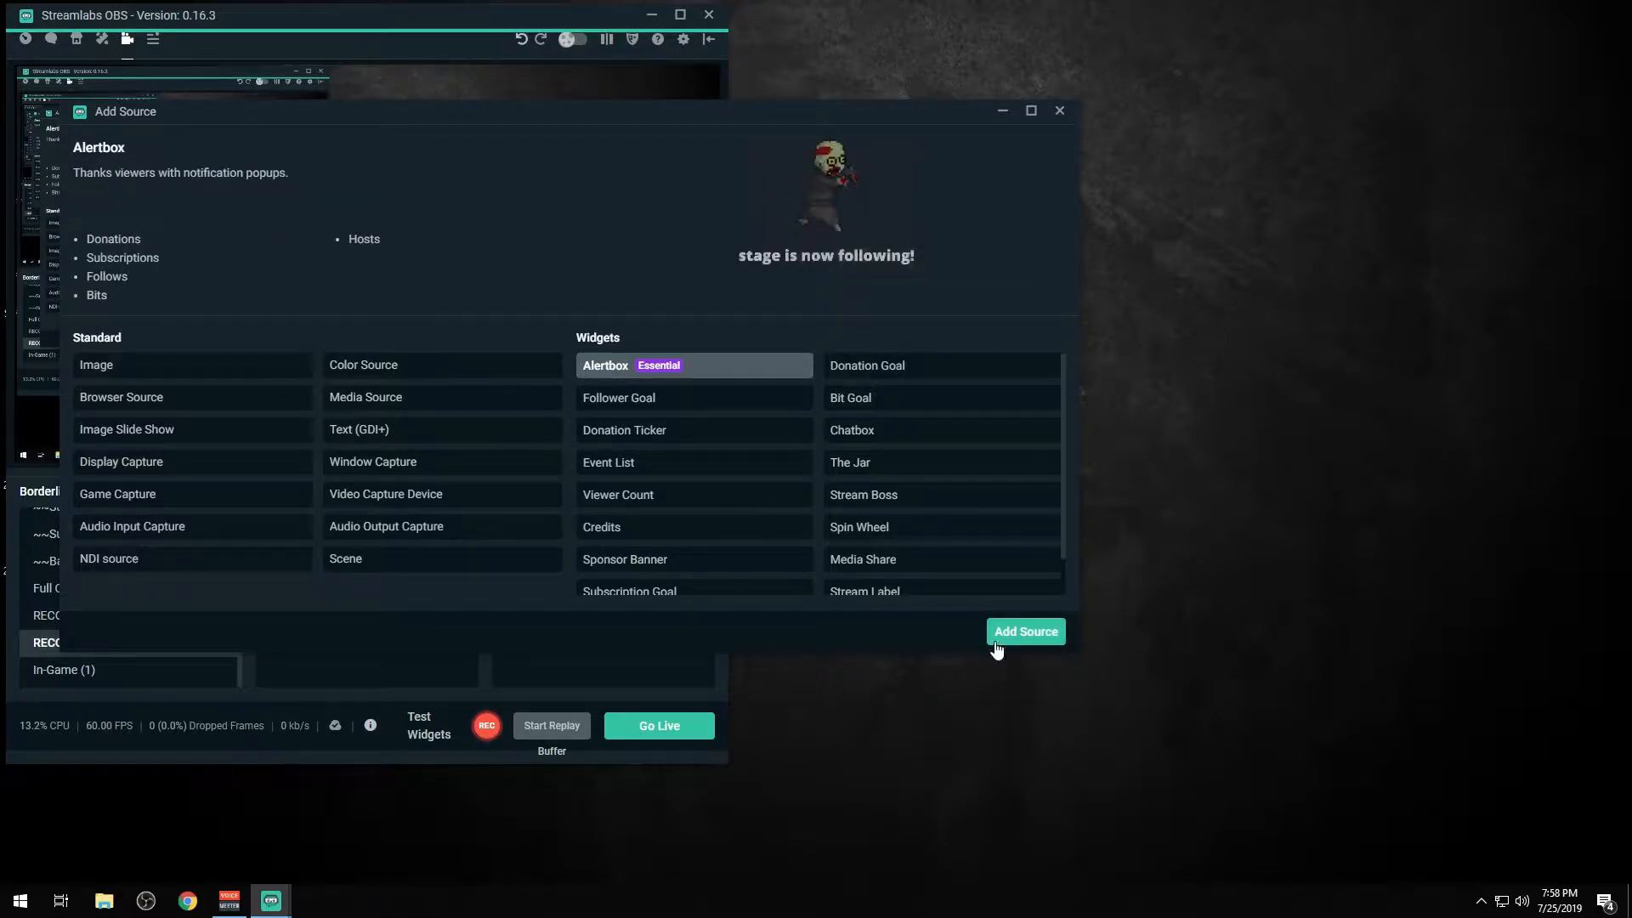
{"action": "left_click", "coordinate": [1013, 636]}
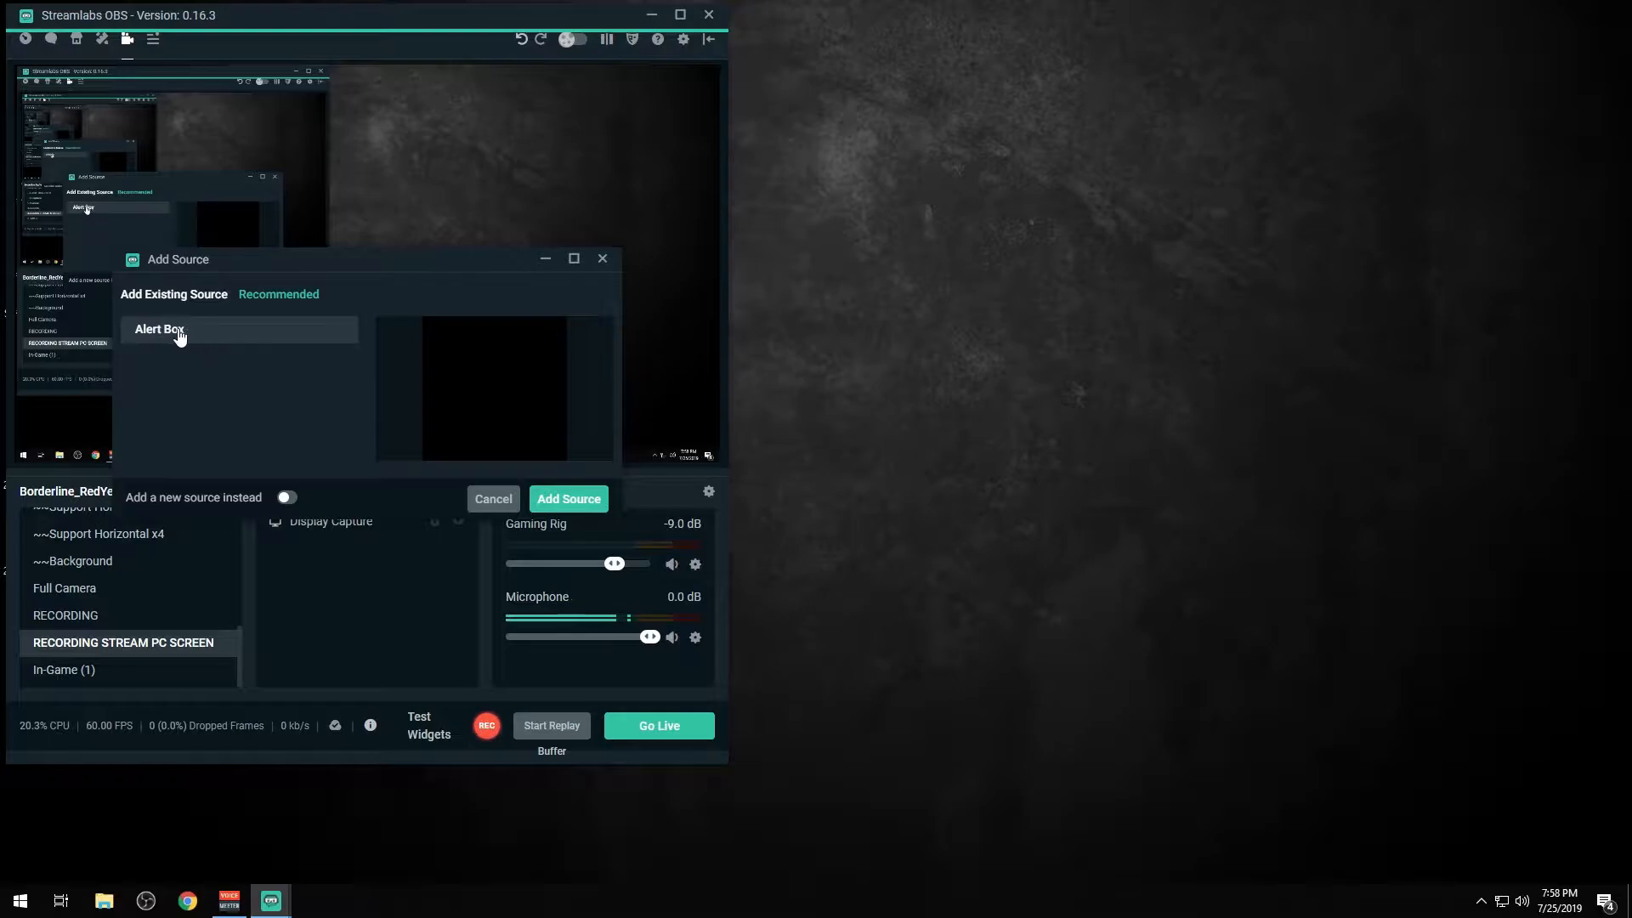
{"action": "left_click", "coordinate": [545, 509]}
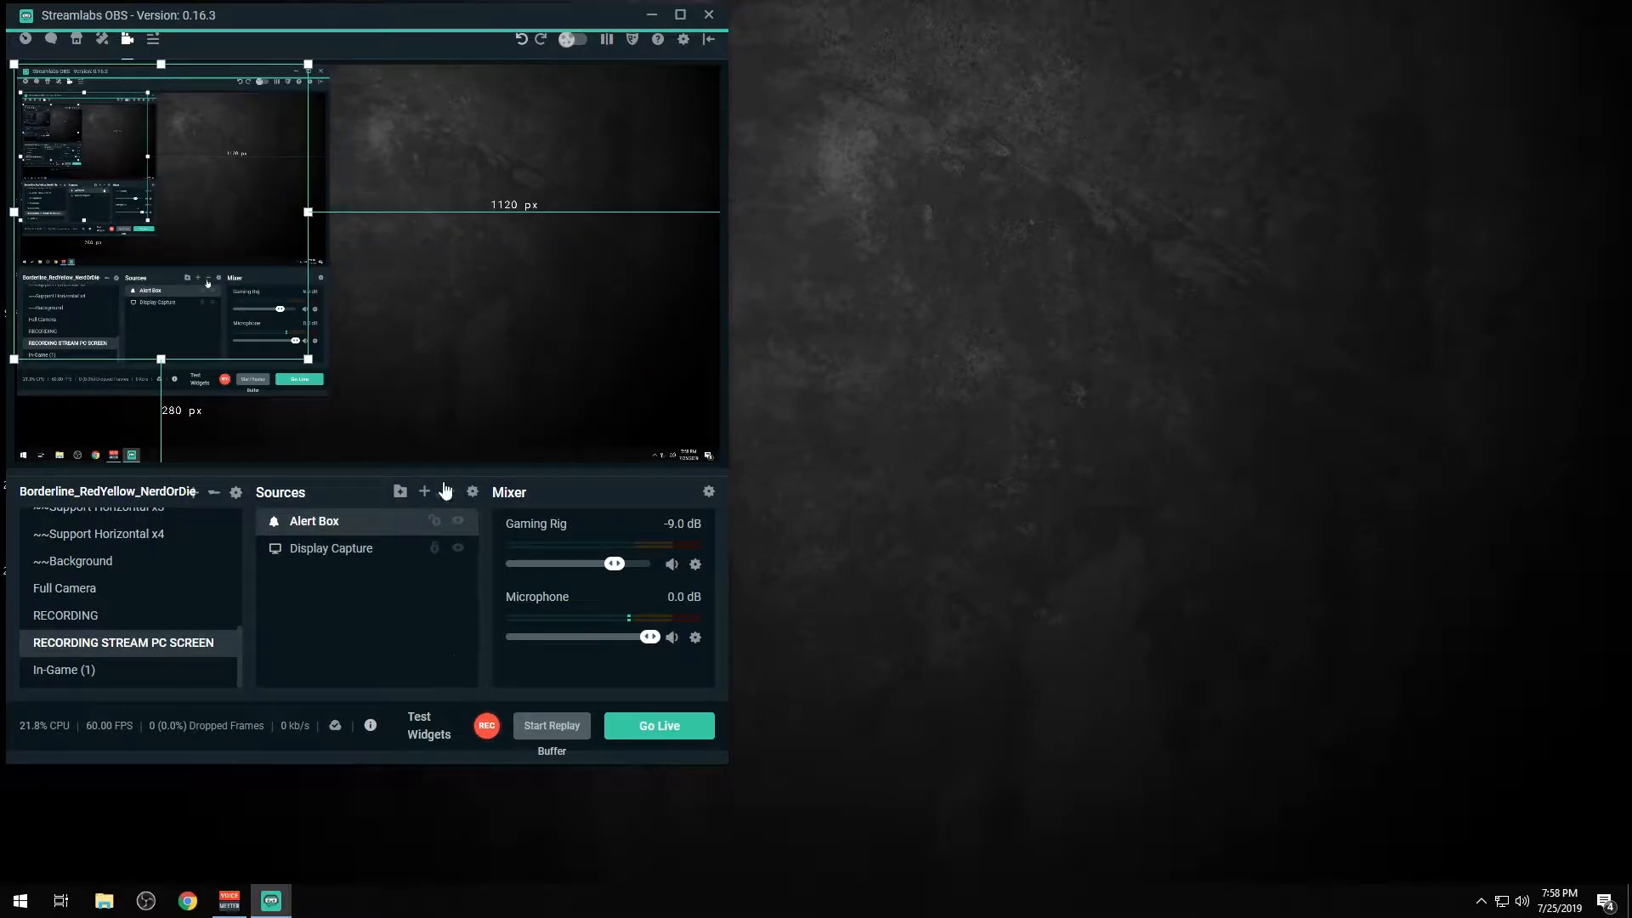
{"action": "left_click_drag", "start_coordinate": [216, 235], "coordinate": [602, 223]}
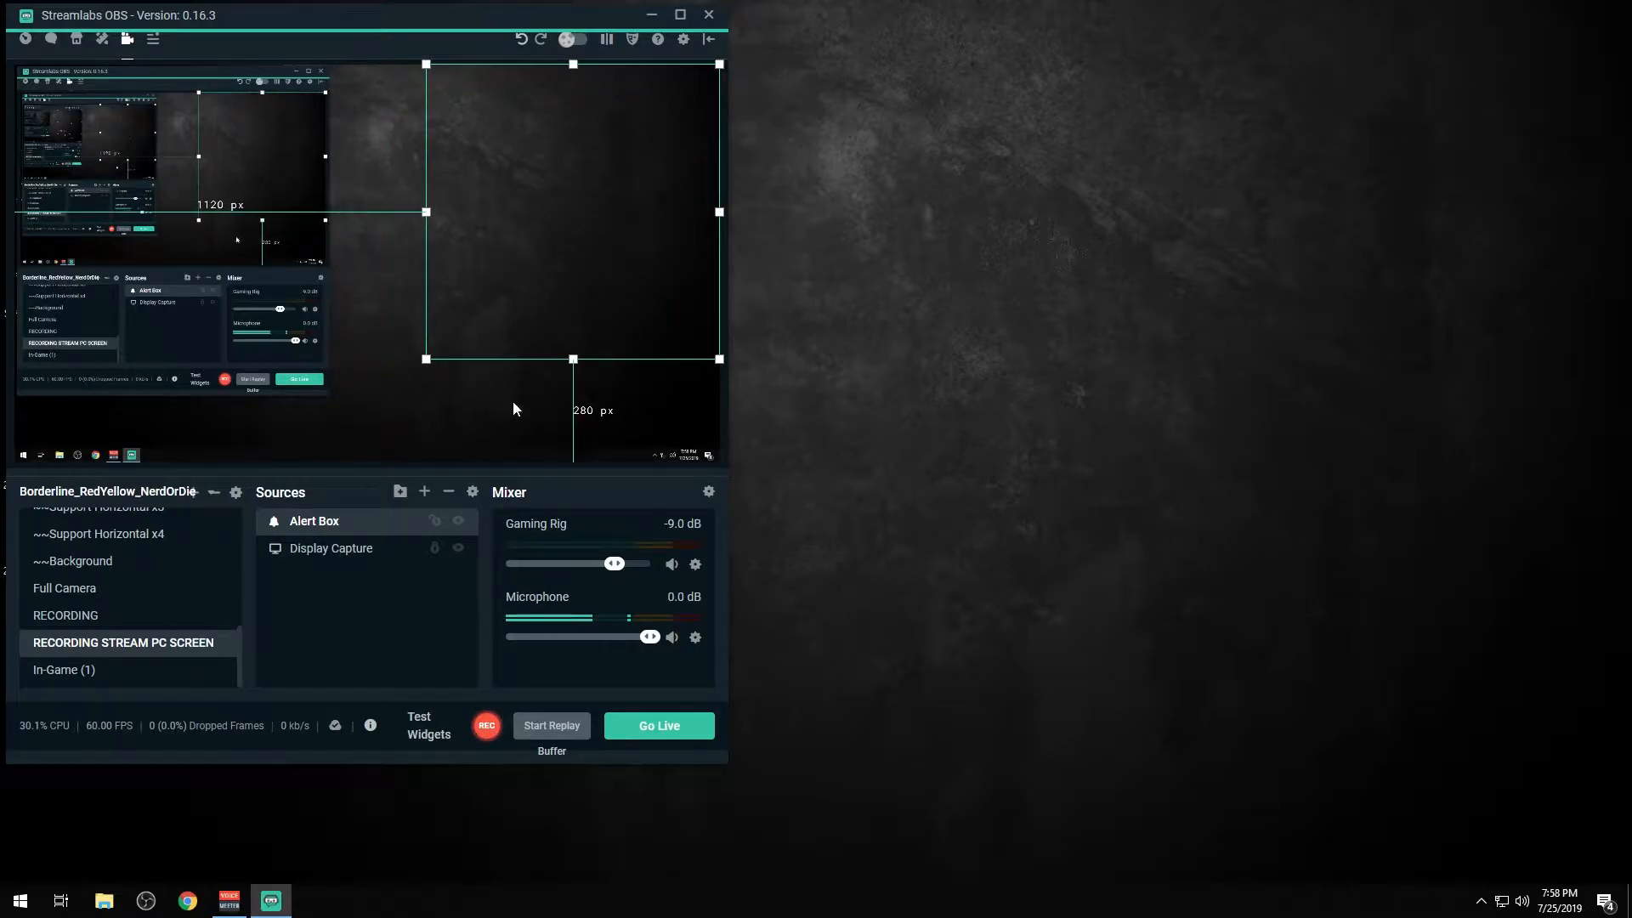
{"action": "left_click", "coordinate": [425, 648]}
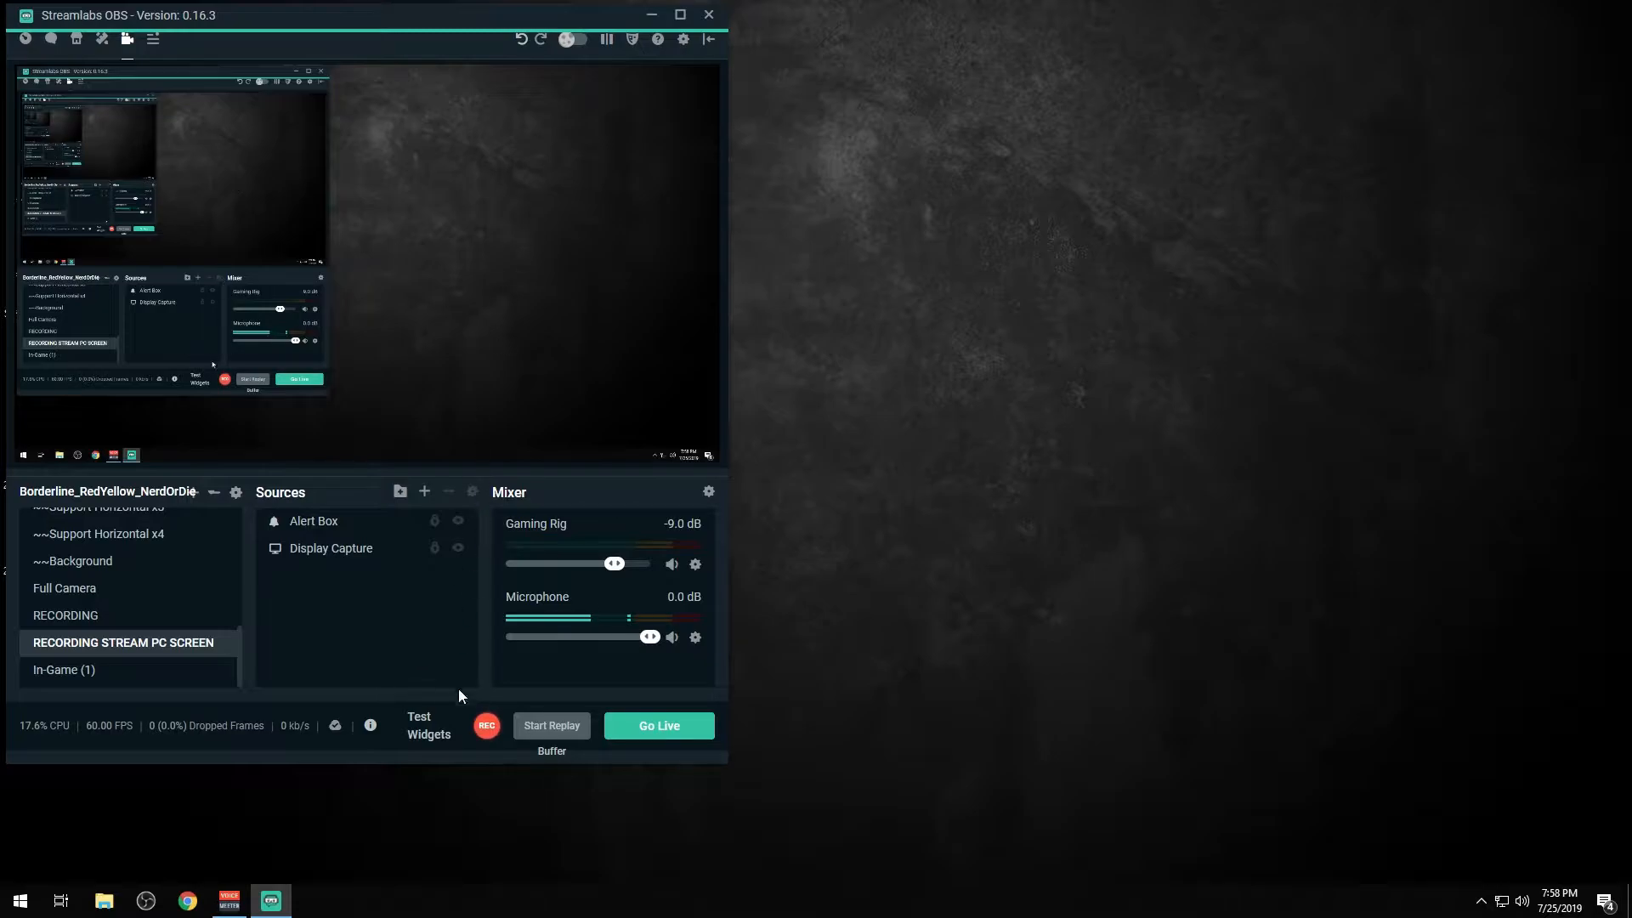
Step: Trigger a test follow alert to check the Alert Box in the scene
{"action": "left_click", "coordinate": [429, 731]}
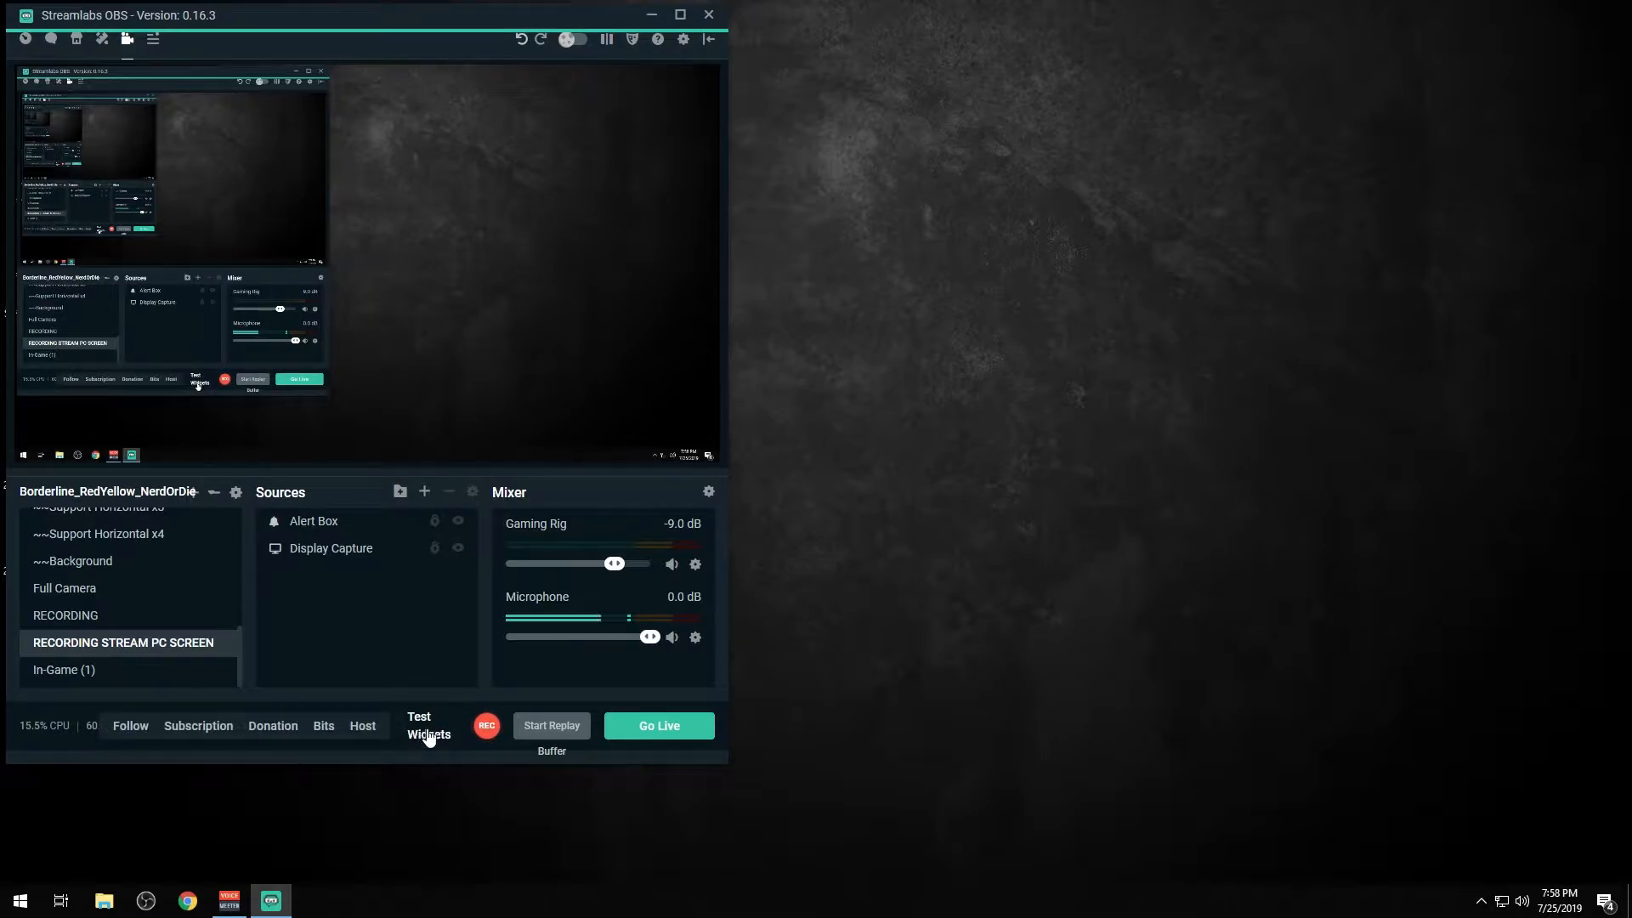
{"action": "left_click", "coordinate": [131, 727]}
{"action": "mouse_move", "coordinate": [440, 17]}
{"action": "left_mouse_down"}
{"action": "mouse_move", "coordinate": [860, 29]}
{"action": "mouse_move", "coordinate": [442, 23]}
{"action": "left_mouse_up"}
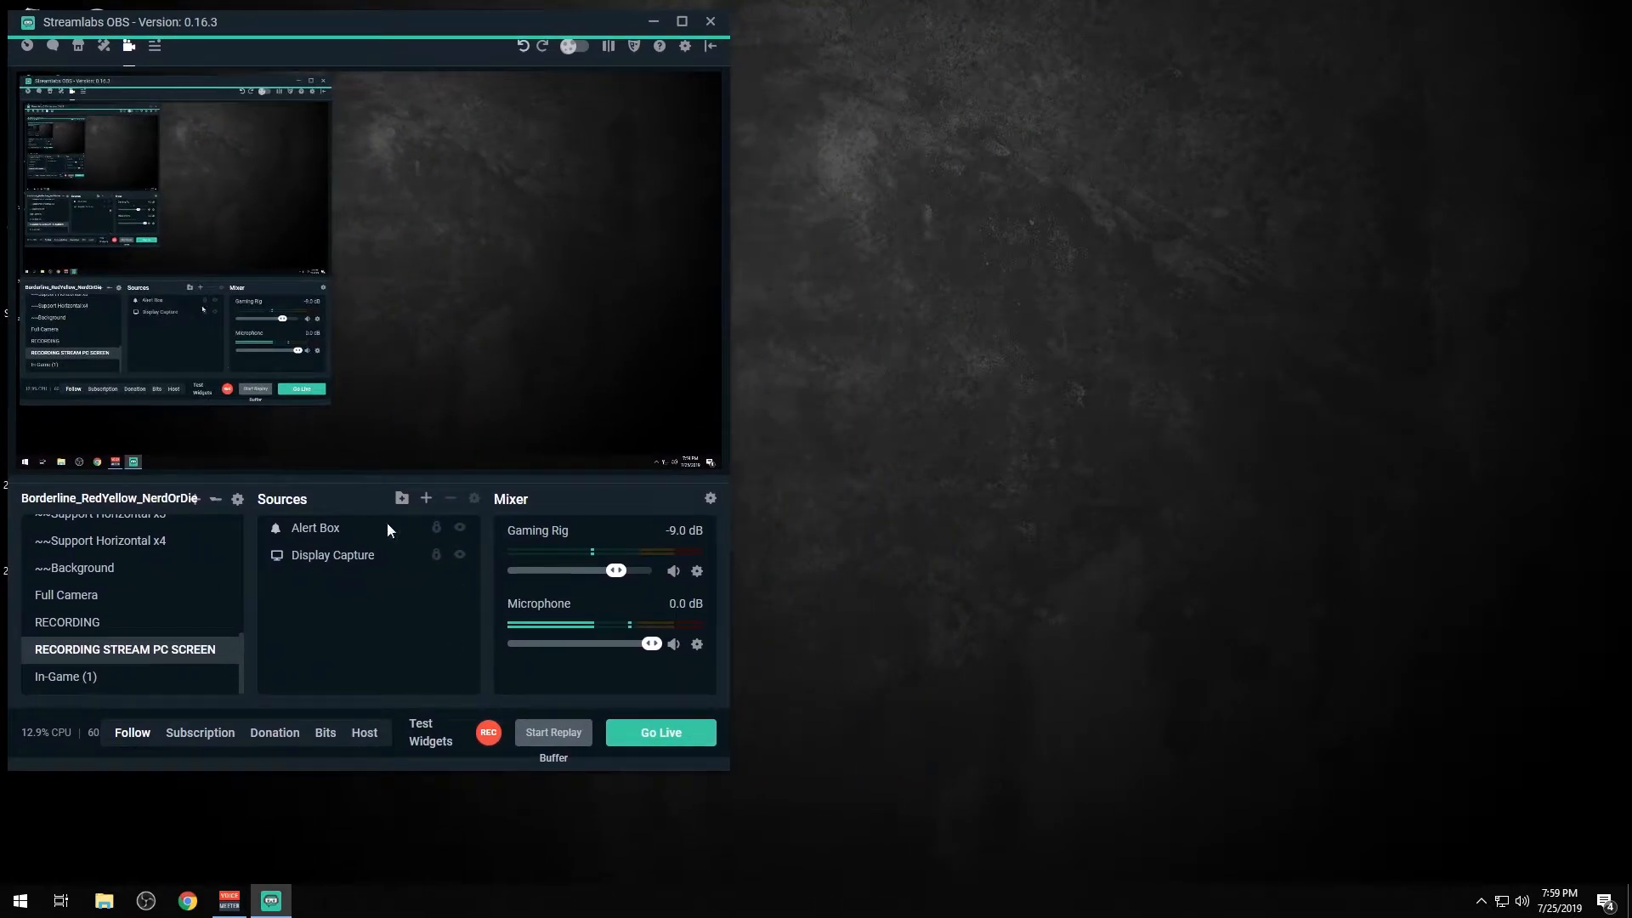
Step: Start adding a source to the scene and browse the available widgets, from Alertbox down to Instant Replay
{"action": "left_click", "coordinate": [425, 498]}
{"action": "scroll", "coordinate": [466, 436], "scroll_direction": "down", "scroll_amount": 1}
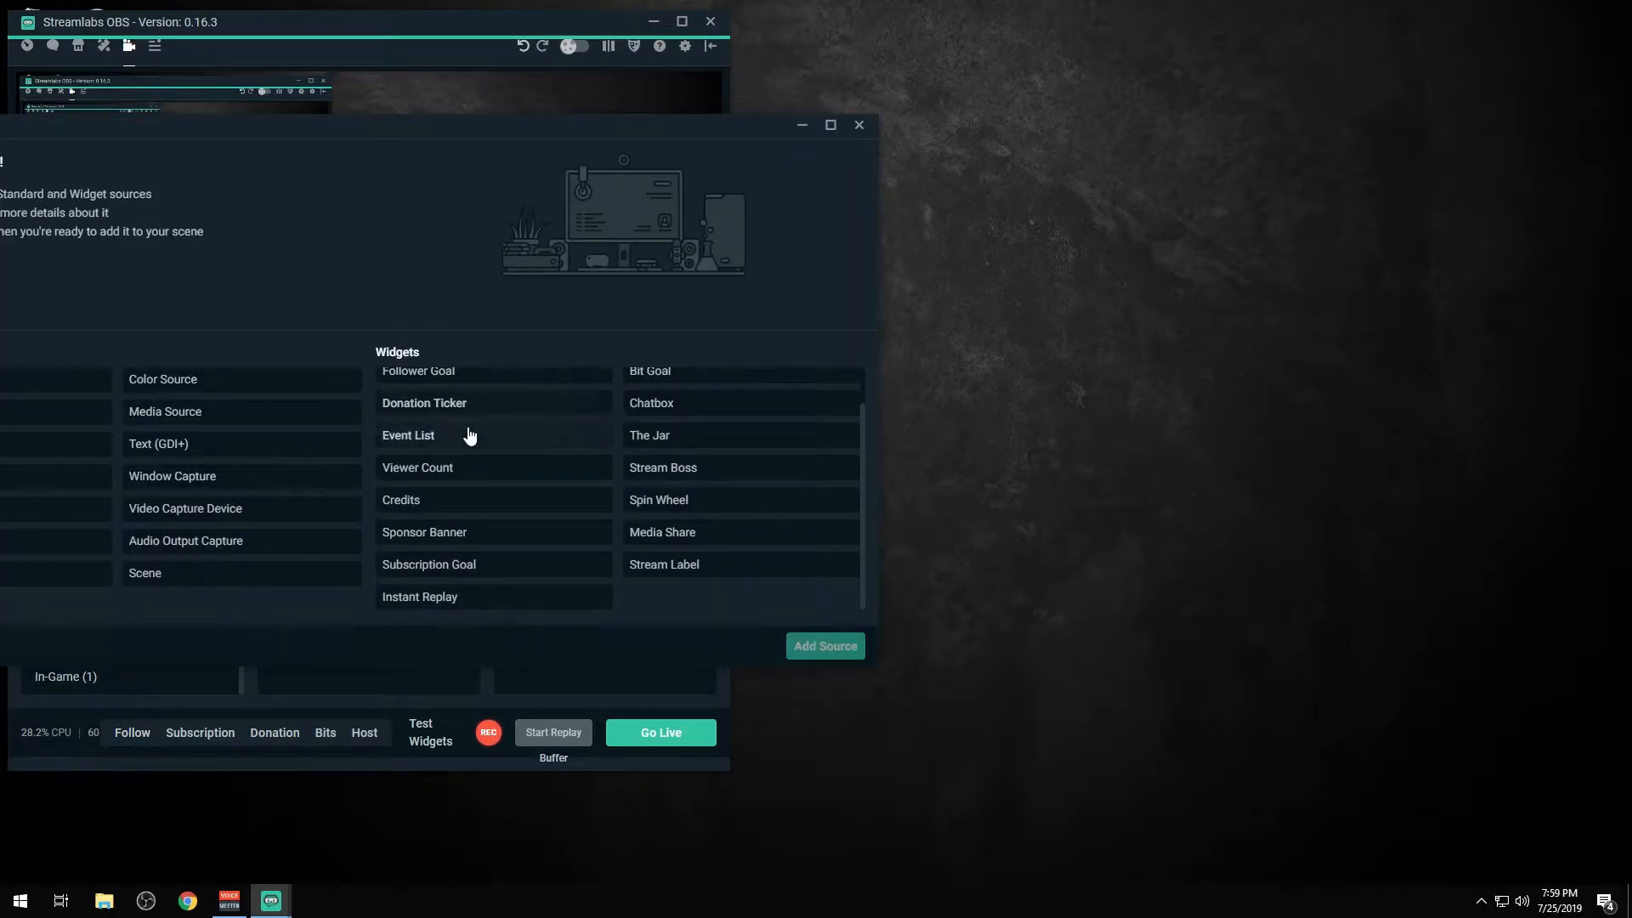
{"action": "scroll", "coordinate": [470, 432], "scroll_direction": "up", "scroll_amount": 1}
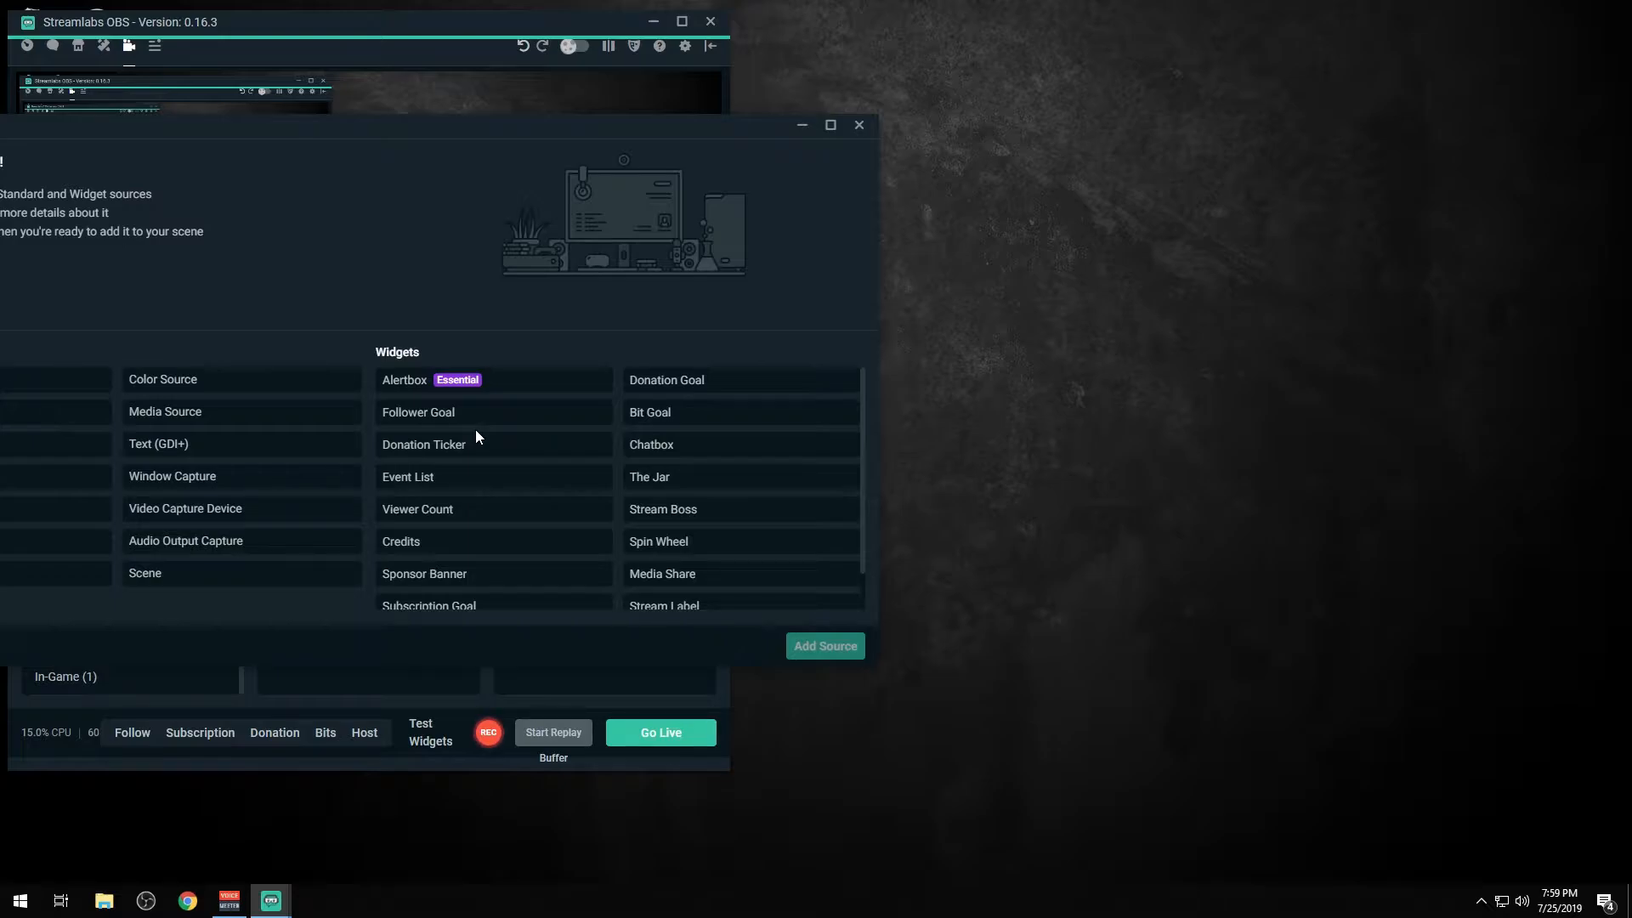
{"action": "left_click", "coordinate": [473, 430]}
{"action": "scroll", "coordinate": [471, 466], "scroll_direction": "down", "scroll_amount": 1}
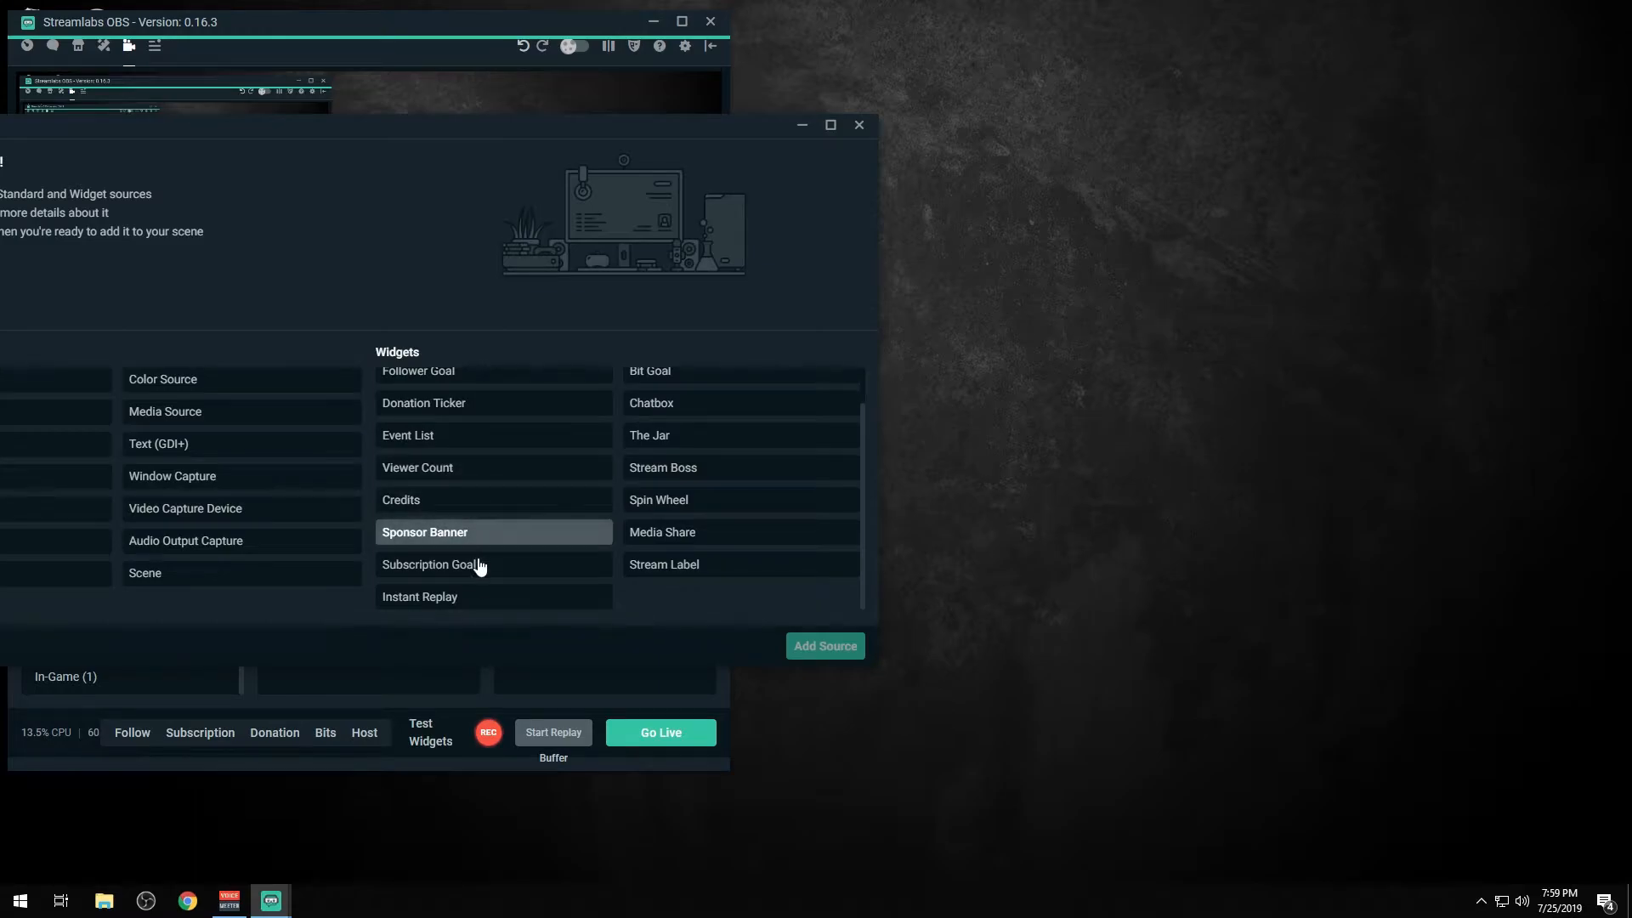
{"action": "scroll", "coordinate": [452, 578], "scroll_direction": "up", "scroll_amount": 1}
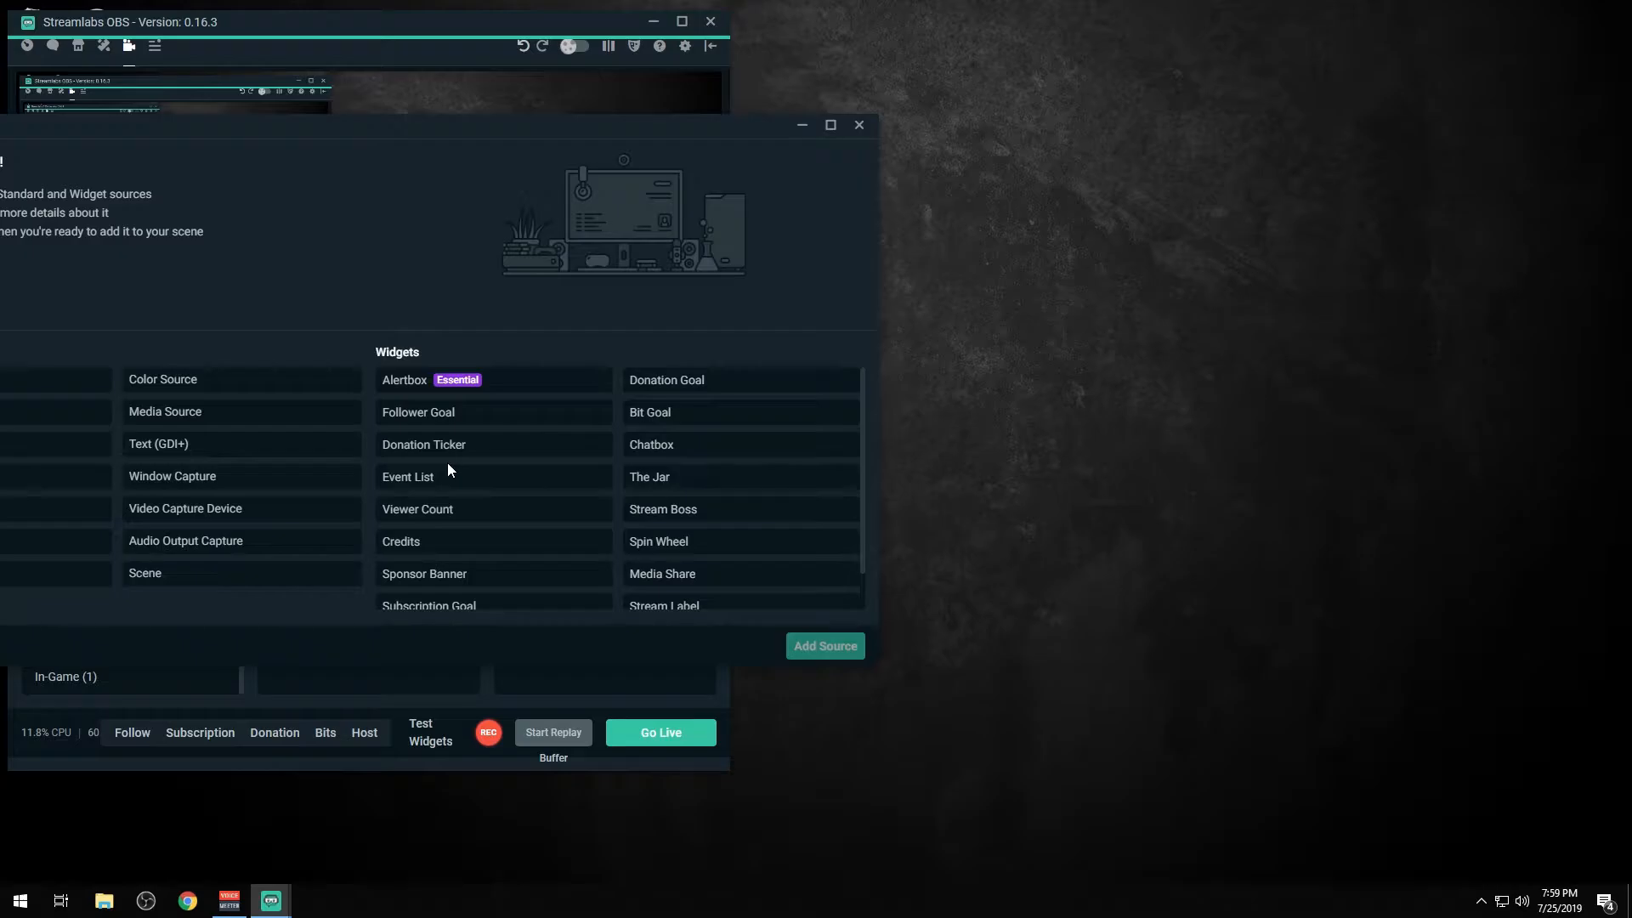
{"action": "left_click_drag", "start_coordinate": [235, 138], "coordinate": [468, 172]}
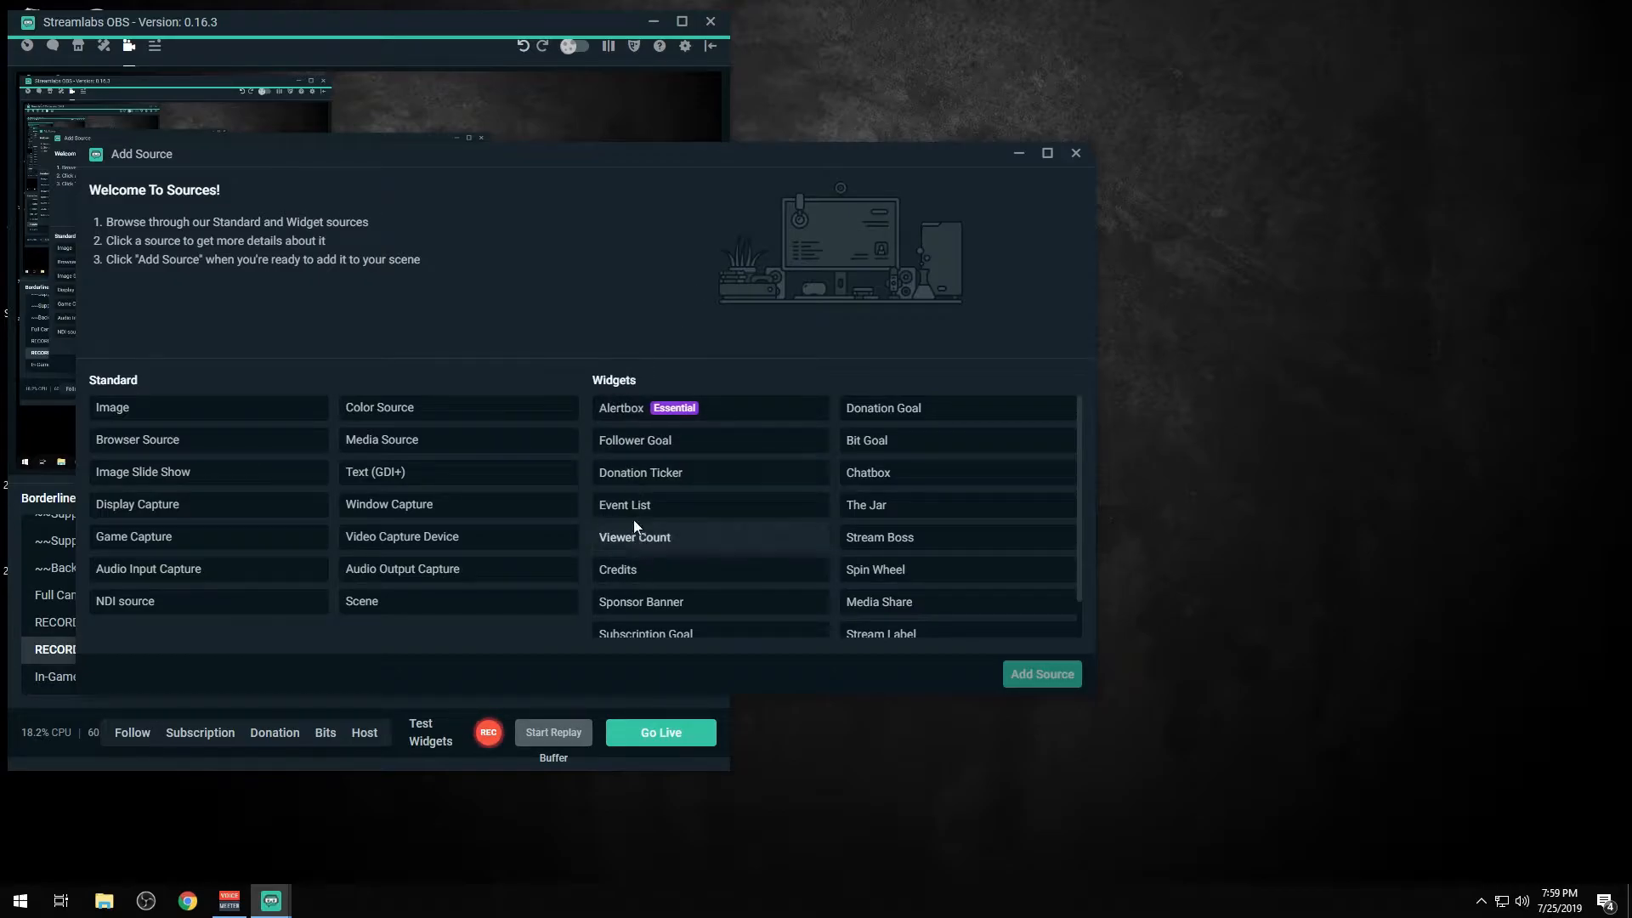
Step: Add the existing Follower Goal widget to the scene, then enlarge it and place it in the canvas's lower-right corner
{"action": "left_click", "coordinate": [656, 442]}
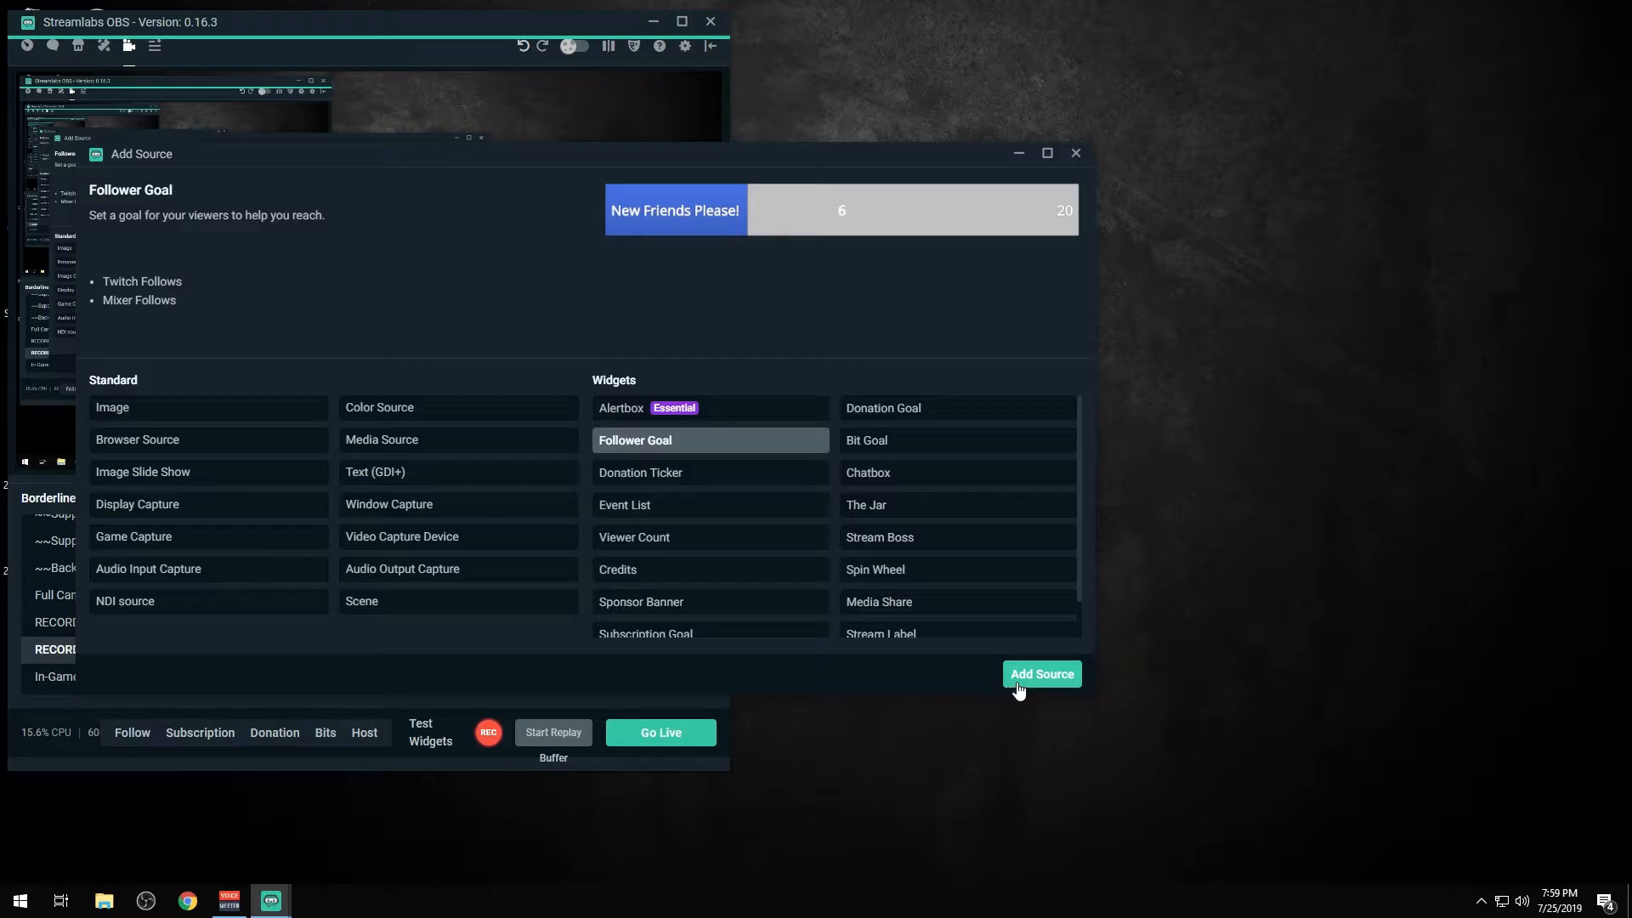
{"action": "left_click", "coordinate": [1018, 690]}
{"action": "left_click", "coordinate": [568, 509]}
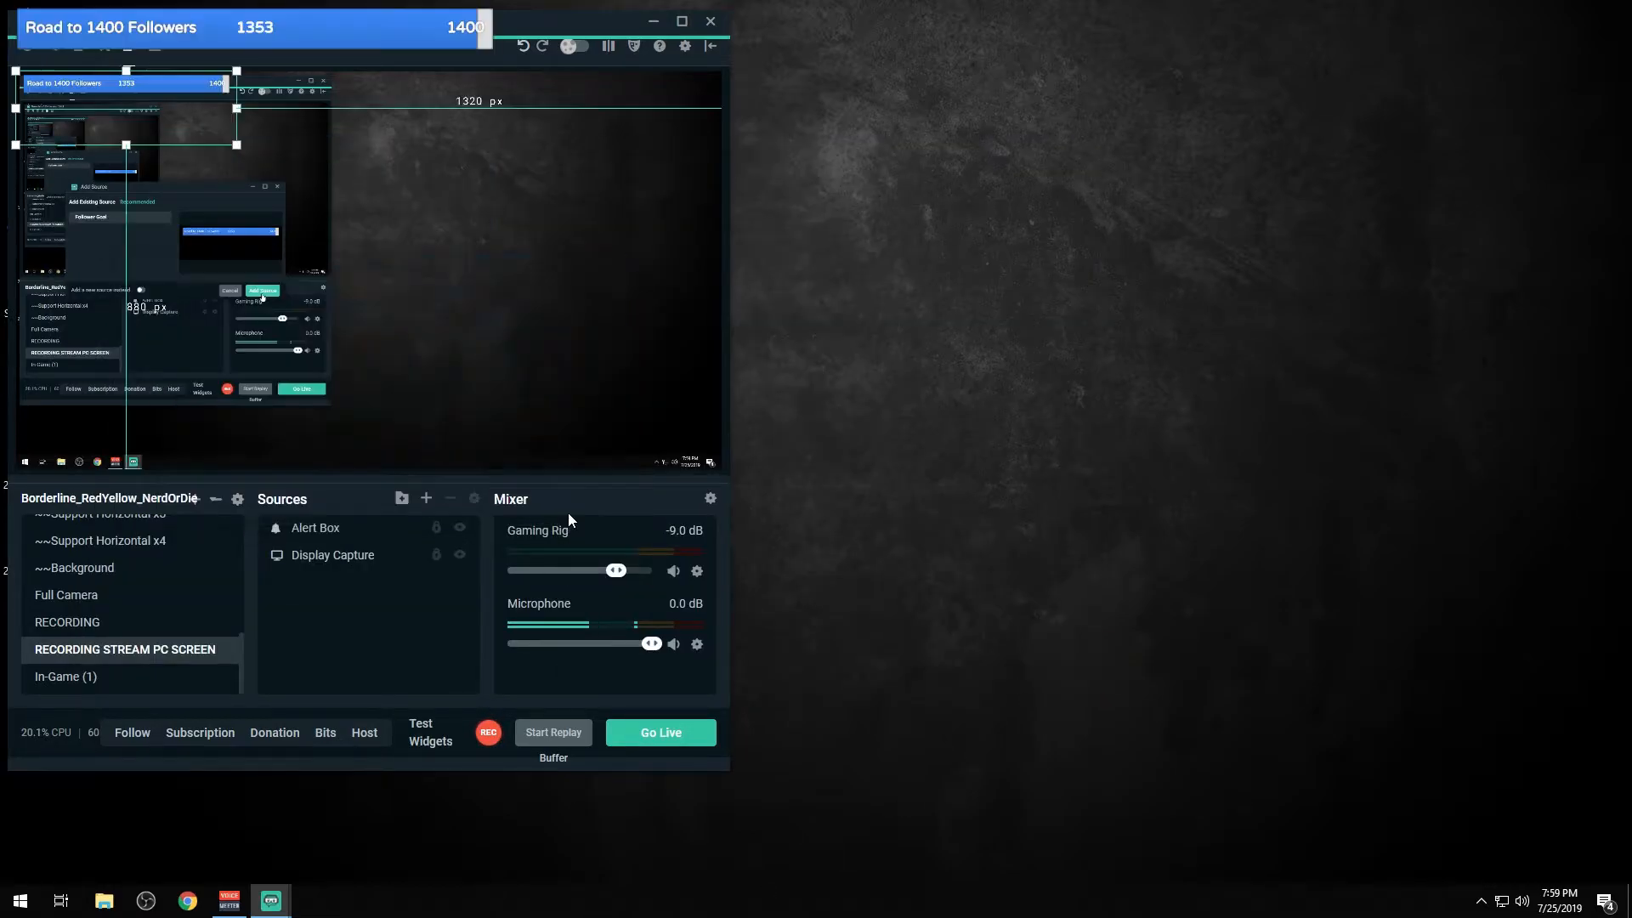
{"action": "left_click_drag", "start_coordinate": [179, 105], "coordinate": [577, 420]}
{"action": "left_click_drag", "start_coordinate": [603, 363], "coordinate": [602, 426]}
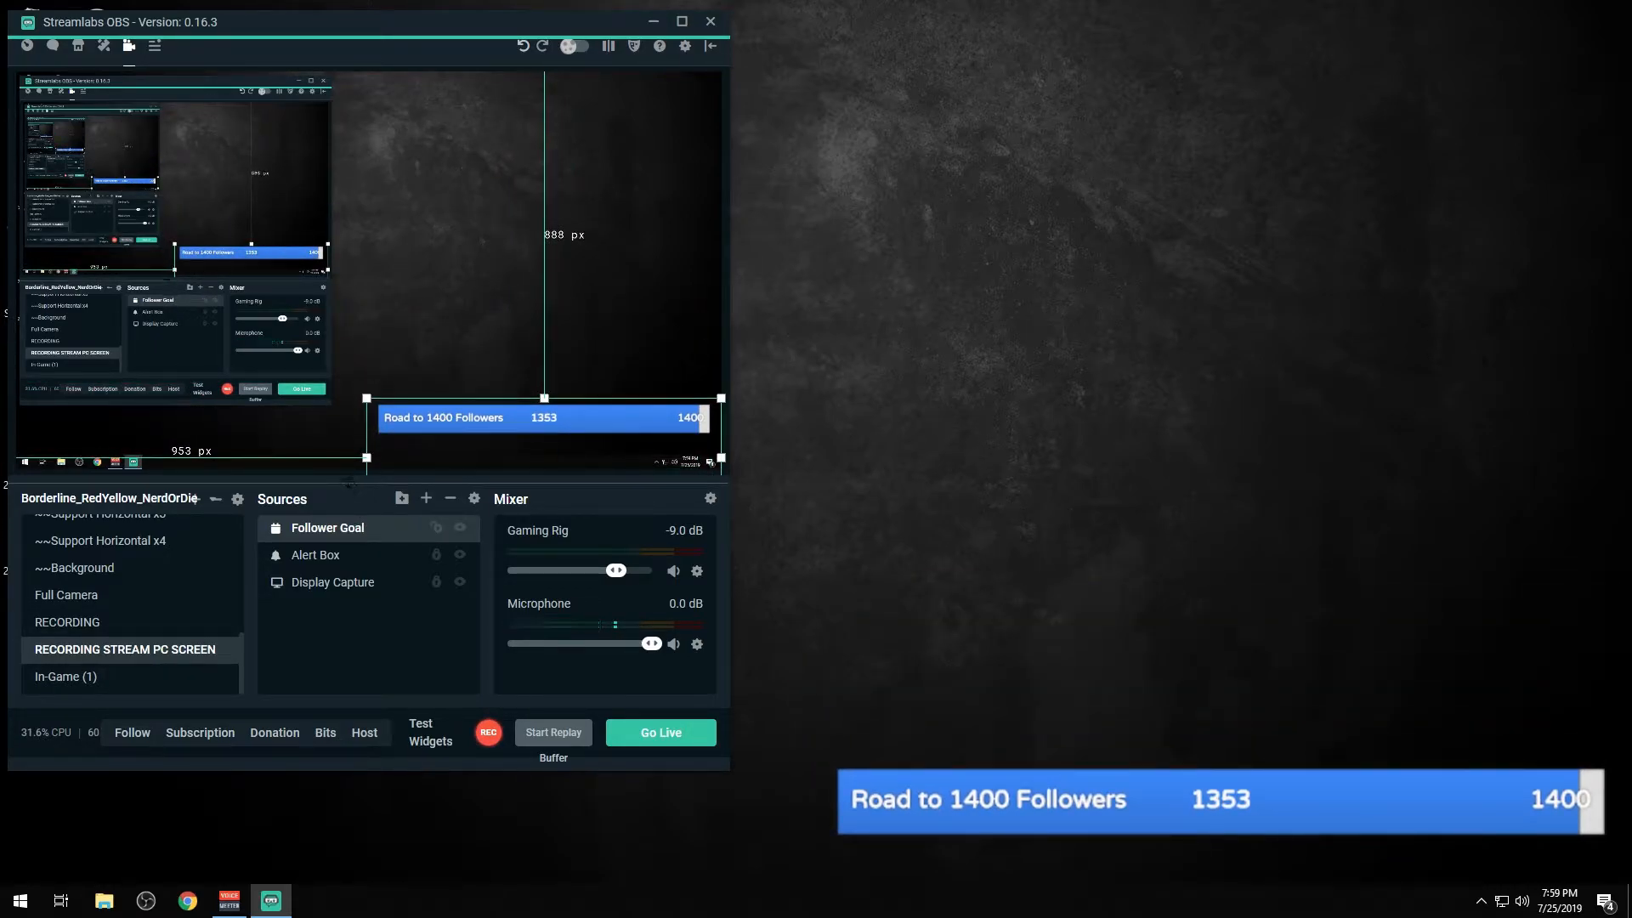
Step: Review the Follower Goal source's goal and visual settings, then close its properties
{"action": "left_click", "coordinate": [358, 529]}
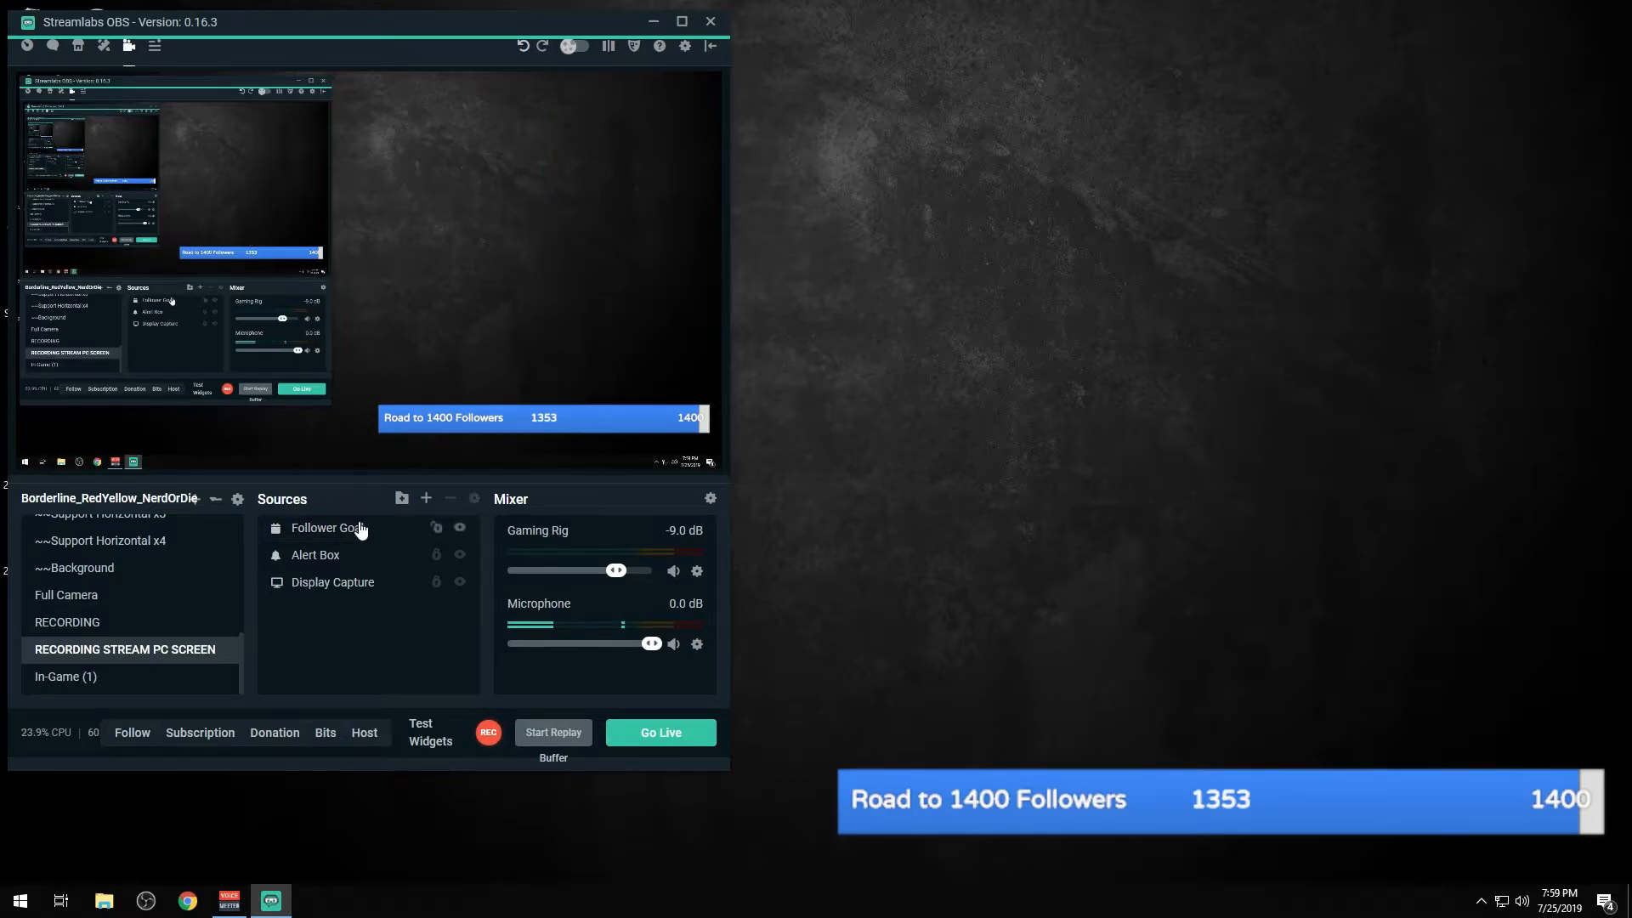
{"action": "right_click", "coordinate": [361, 529]}
{"action": "left_click", "coordinate": [398, 428]}
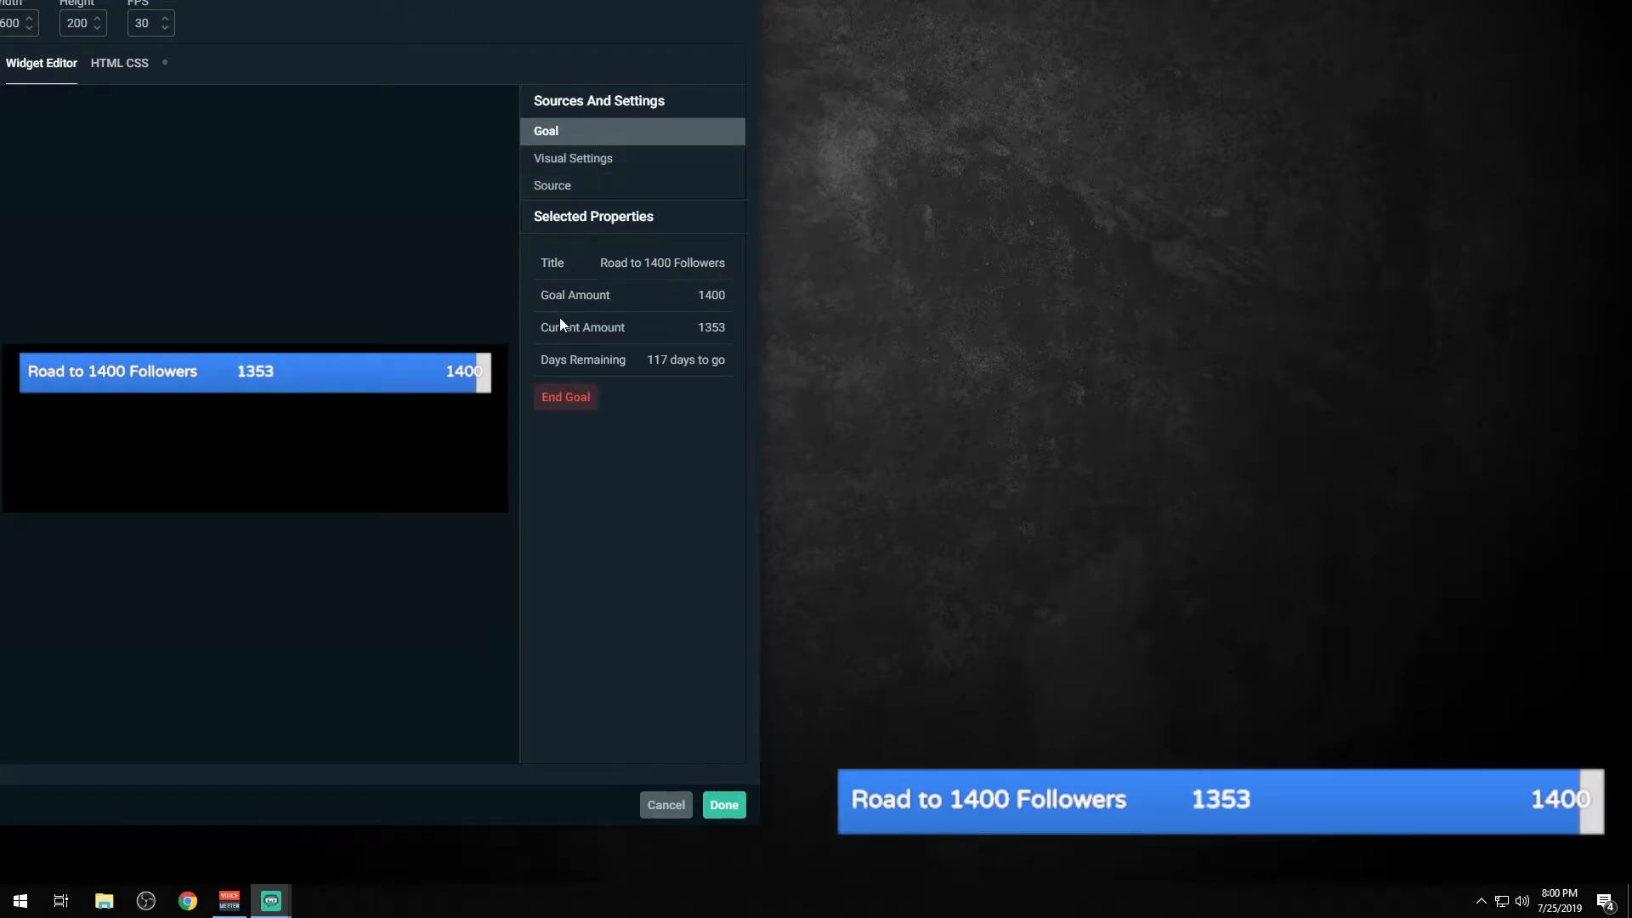
{"action": "left_click", "coordinate": [572, 162]}
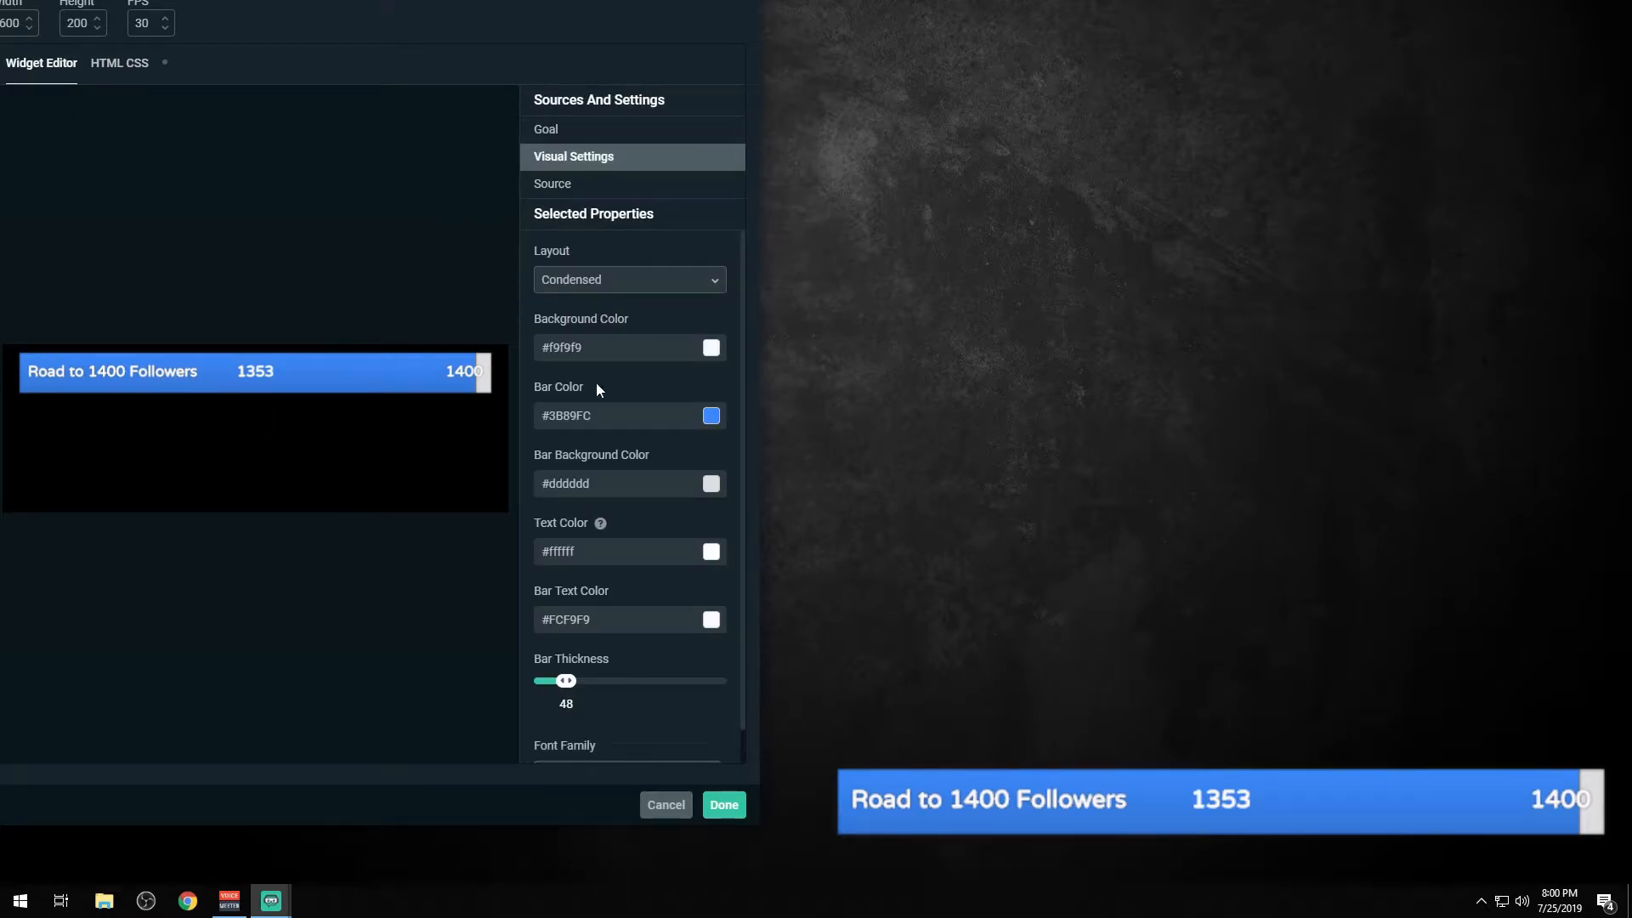
{"action": "left_click", "coordinate": [721, 807]}
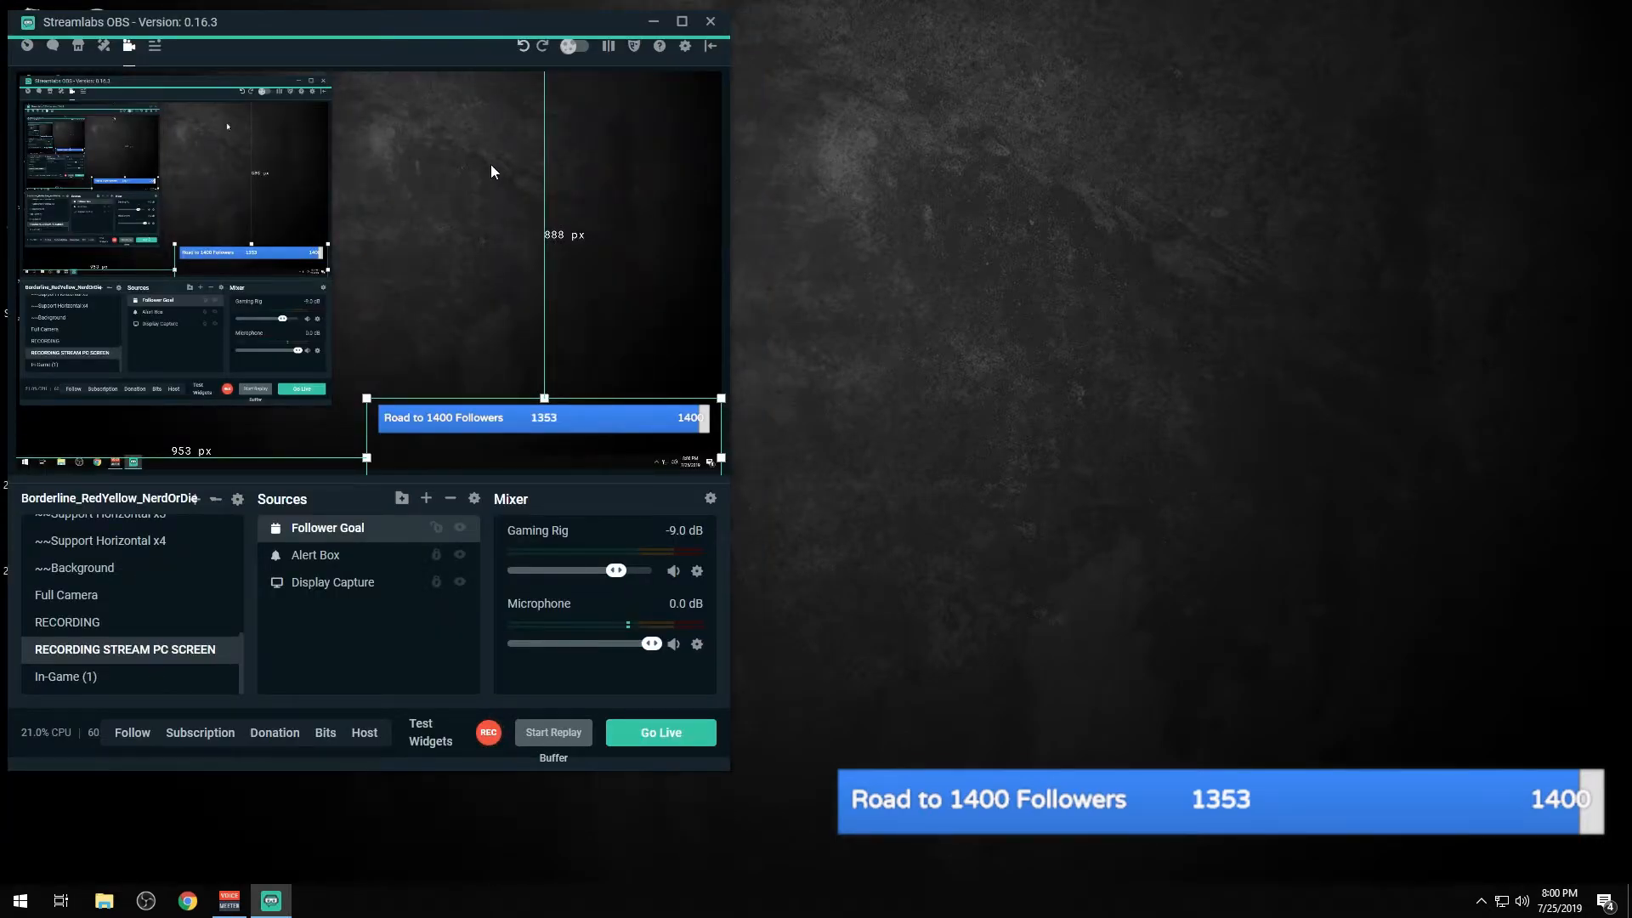
Step: Move the Follower Goal bar to the bottom centre of the canvas and lock the source
{"action": "left_click", "coordinate": [454, 467]}
{"action": "left_click_drag", "start_coordinate": [486, 19], "coordinate": [966, 39]}
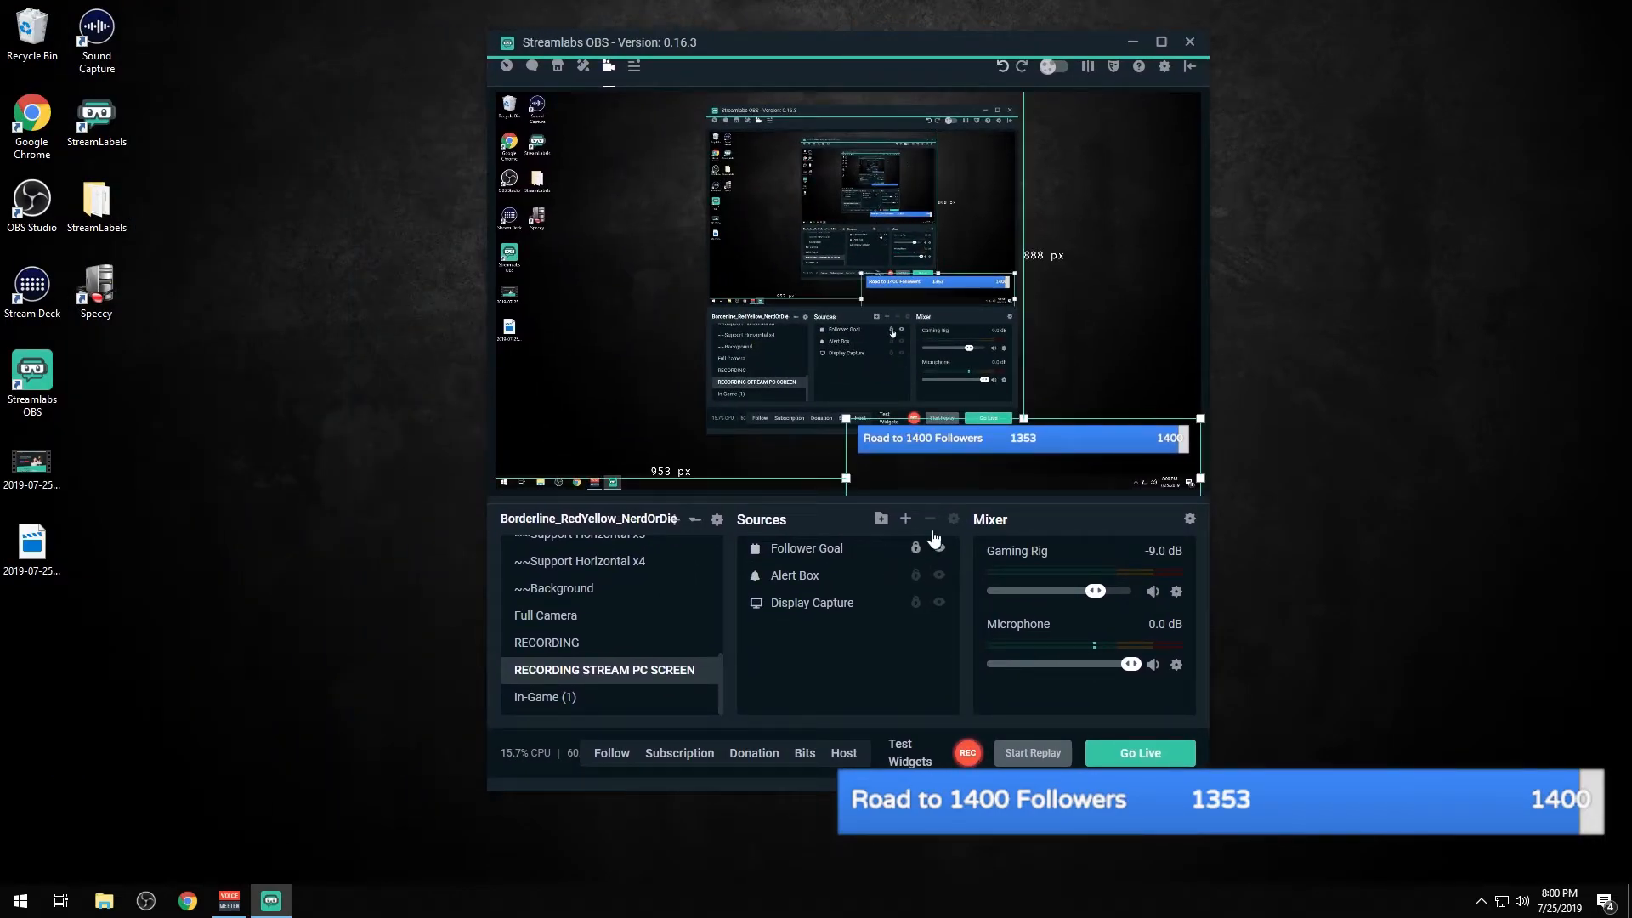
{"action": "left_click", "coordinate": [891, 554]}
{"action": "left_click_drag", "start_coordinate": [974, 449], "coordinate": [810, 478]}
{"action": "left_click", "coordinate": [914, 549]}
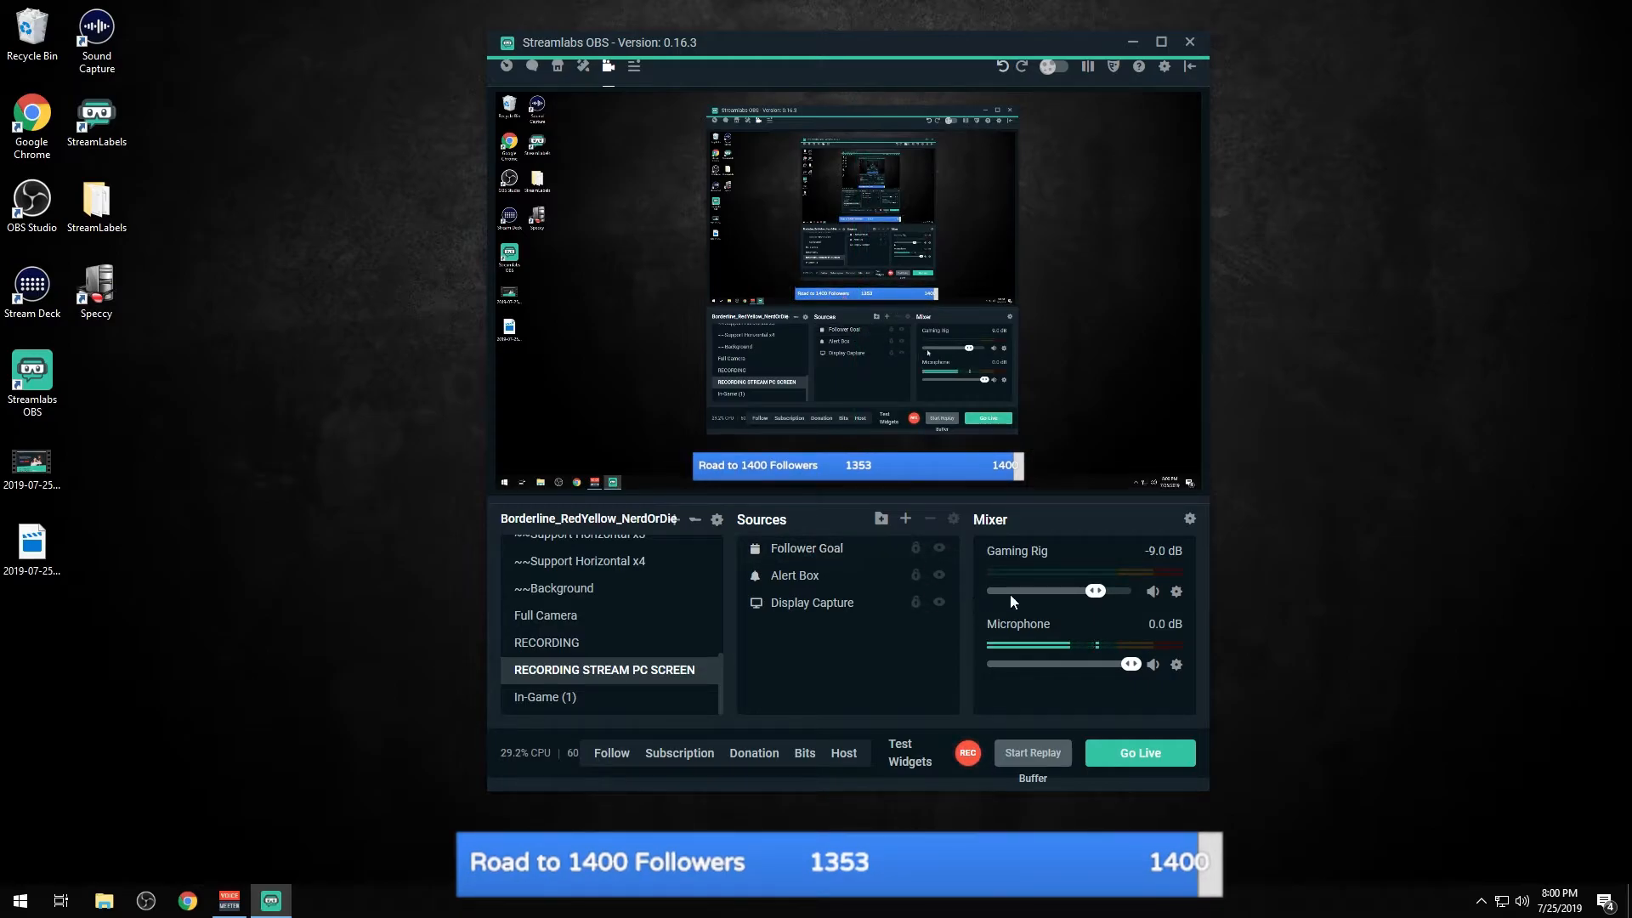